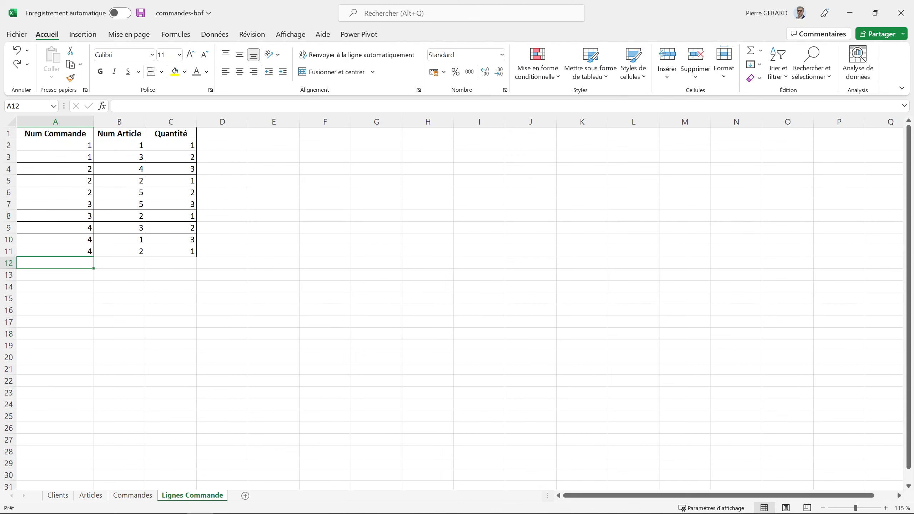
# Open the Clients sheet and examine the client names in cells B2 to B4
pyautogui.click(57, 496)
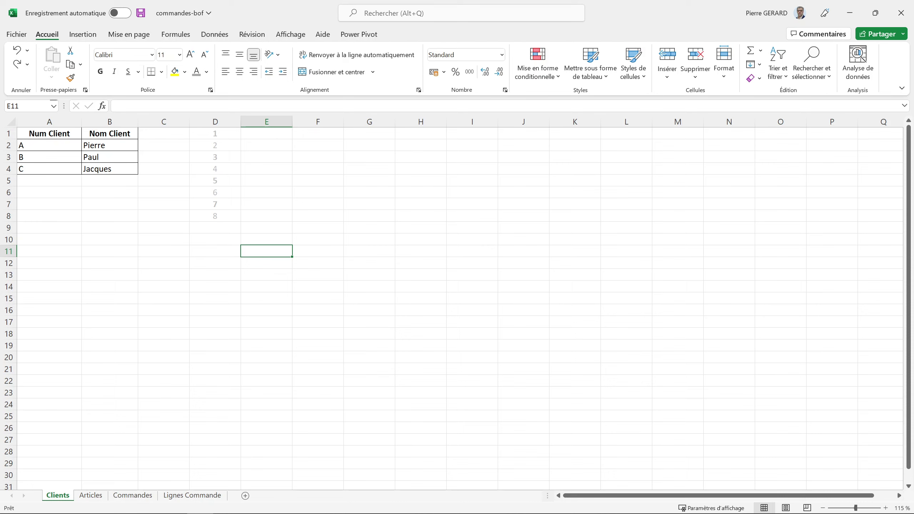
pyautogui.click(109, 146)
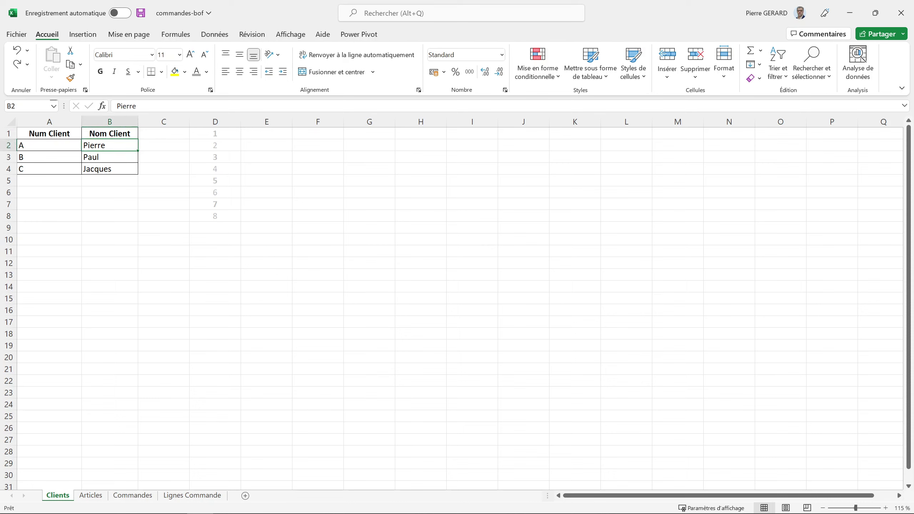
pyautogui.click(110, 157)
pyautogui.click(109, 169)
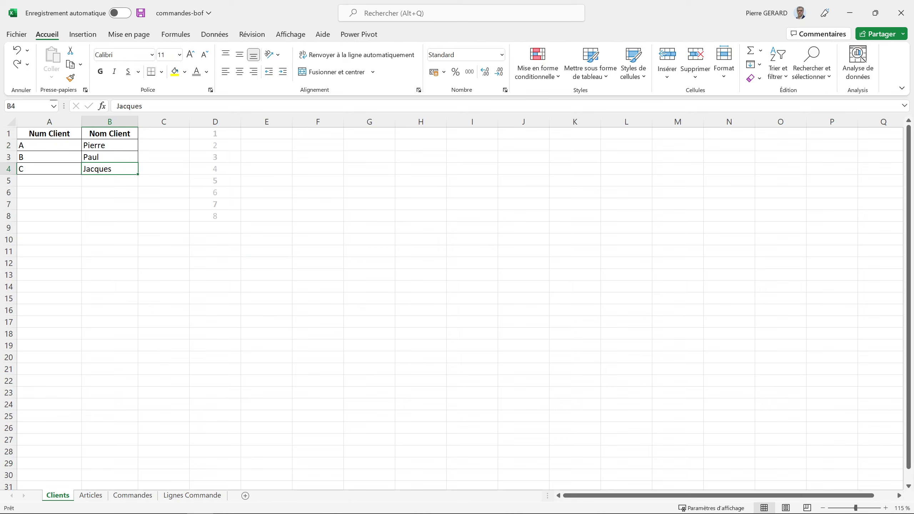
pyautogui.click(109, 146)
pyautogui.click(109, 157)
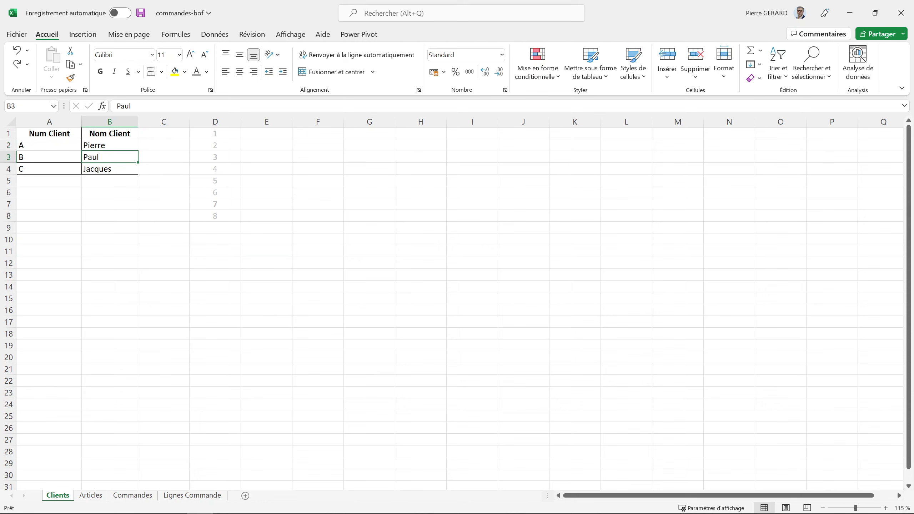
pyautogui.click(109, 169)
pyautogui.click(109, 145)
pyautogui.click(109, 157)
pyautogui.click(110, 169)
pyautogui.click(109, 158)
pyautogui.click(110, 145)
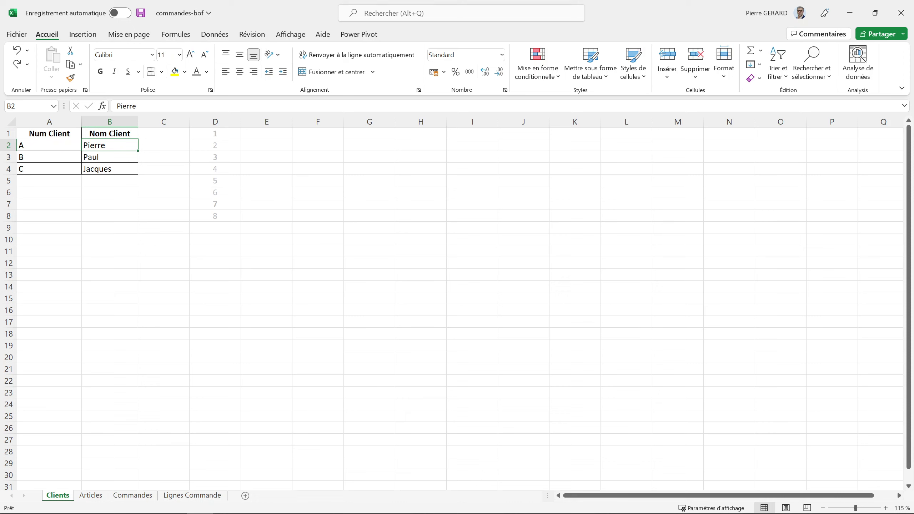
# Examine the Num Client header with its first entry in A1:A2, and the client names in B3:B4
pyautogui.moveTo(49, 134); pyautogui.dragTo(49, 145)
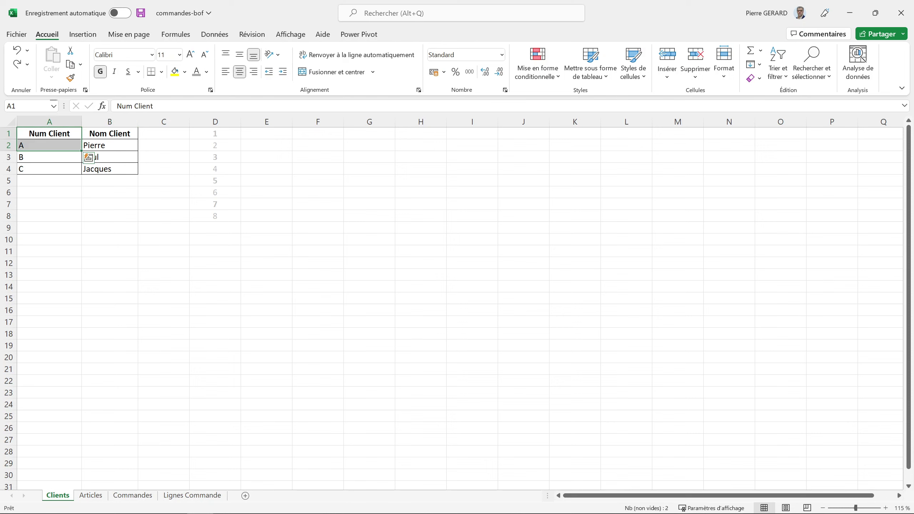
pyautogui.click(49, 133)
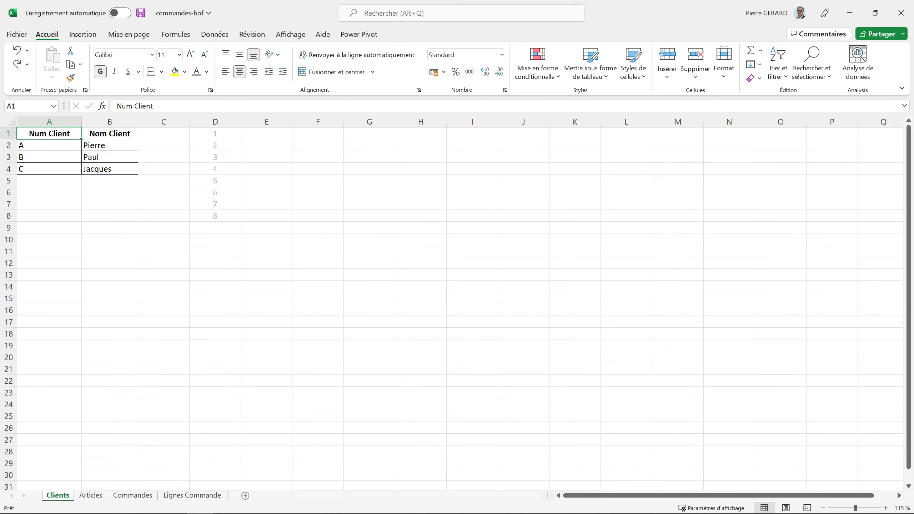
pyautogui.click(50, 145)
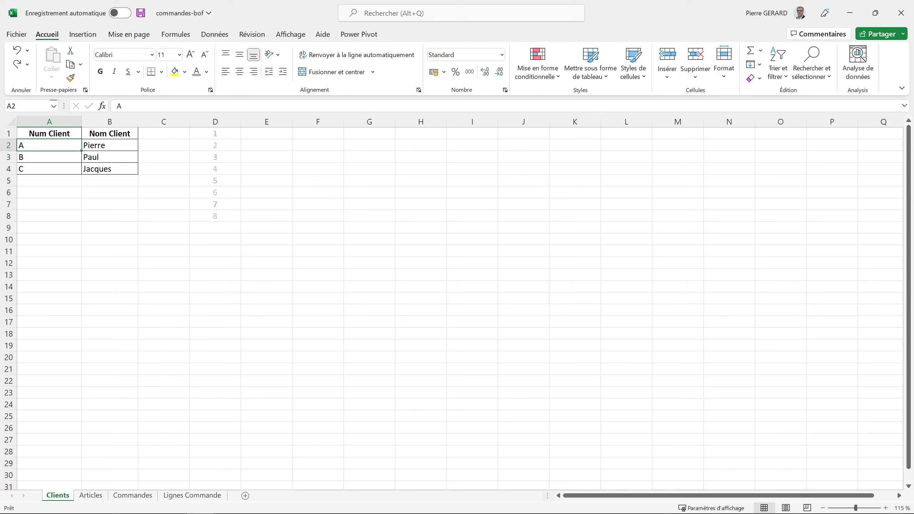
pyautogui.moveTo(109, 157); pyautogui.dragTo(110, 169)
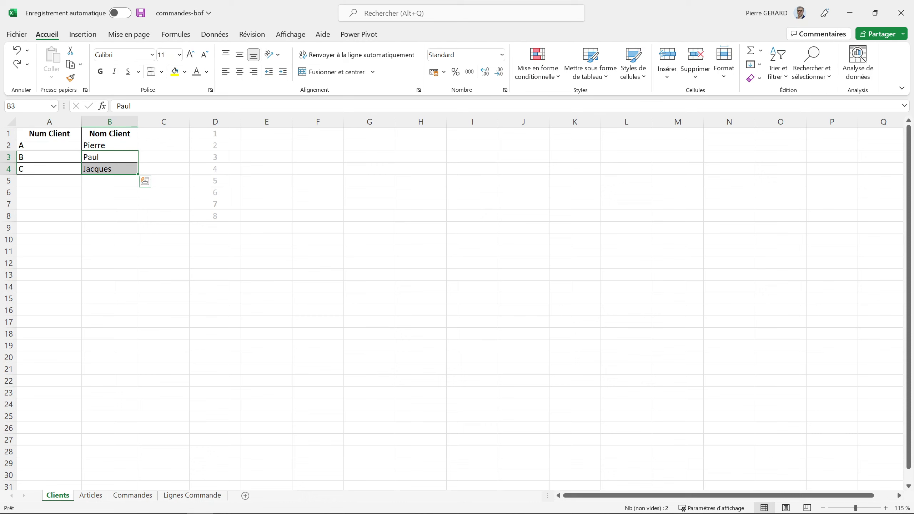
pyautogui.moveTo(49, 134); pyautogui.dragTo(50, 145)
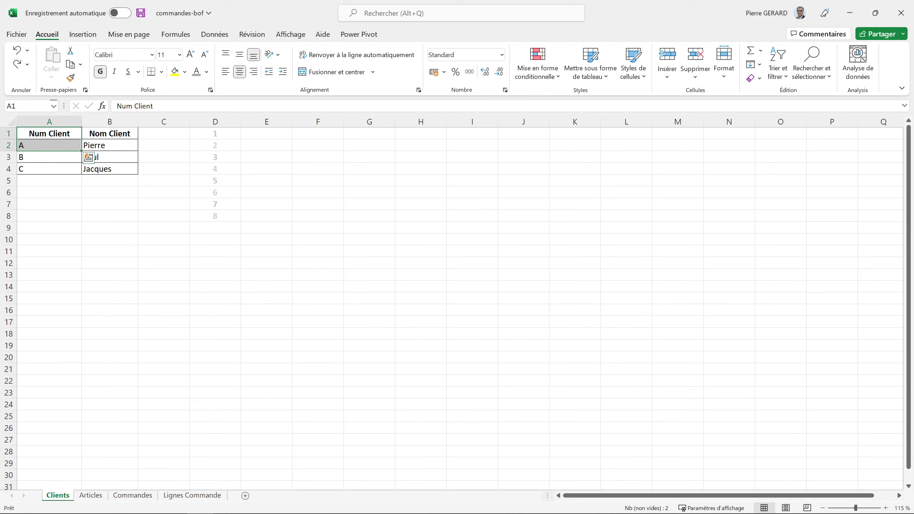
pyautogui.moveTo(110, 157); pyautogui.dragTo(109, 169)
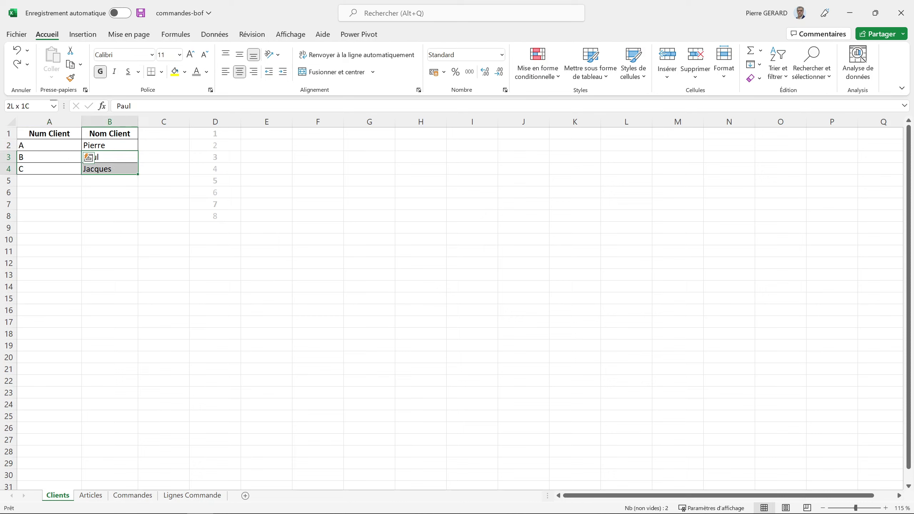
pyautogui.click(49, 169)
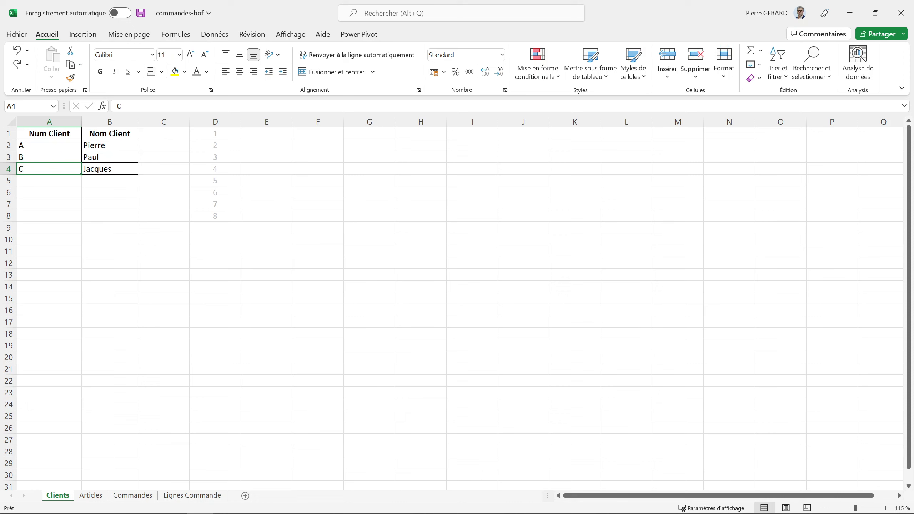
# Inspect the empty cells below and beside the client data, including the block A7:B9
pyautogui.click(110, 216)
pyautogui.click(49, 216)
pyautogui.click(110, 204)
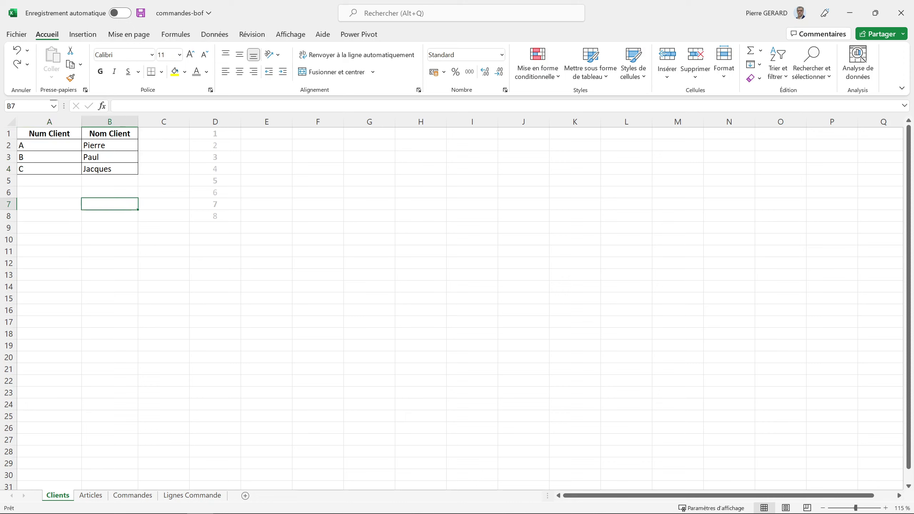
pyautogui.click(164, 192)
pyautogui.click(164, 157)
pyautogui.moveTo(49, 204); pyautogui.dragTo(109, 227)
pyautogui.click(164, 217)
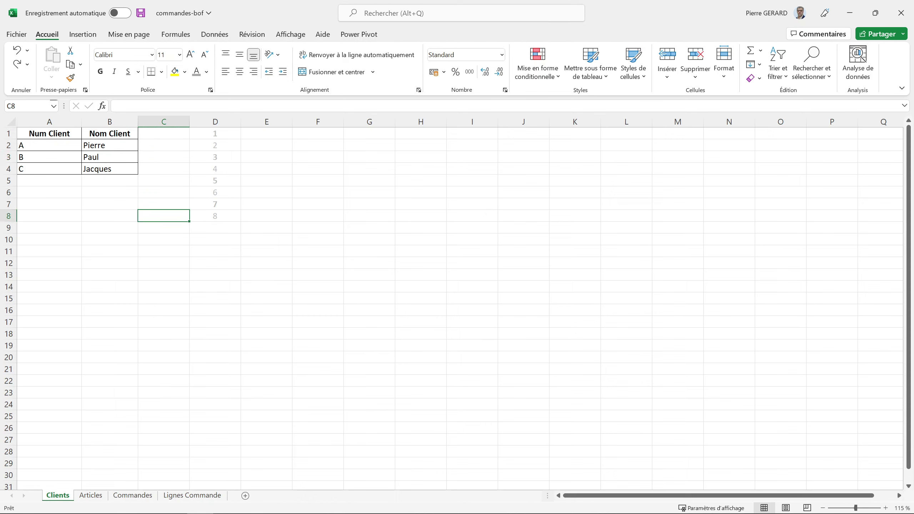
# Examine the extent of the client data from its header in A1, selecting the whole range A1:B4
pyautogui.click(49, 145)
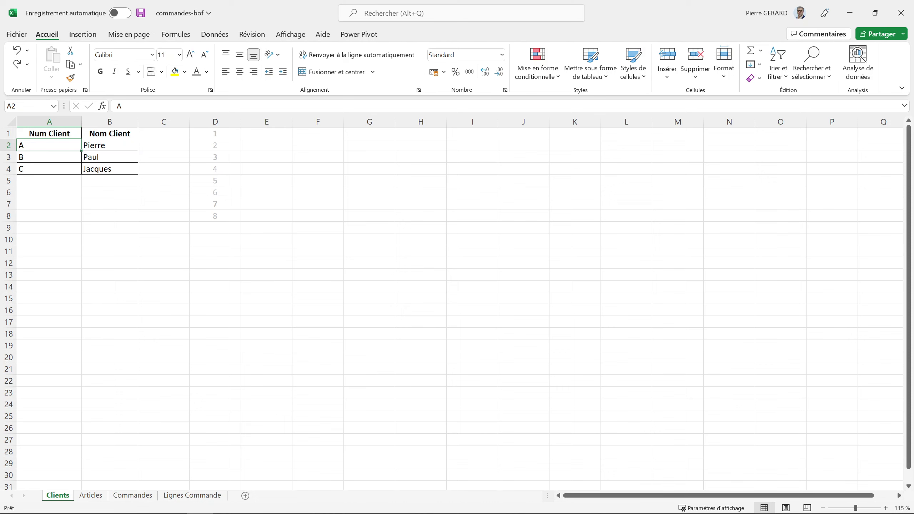
pyautogui.click(49, 134)
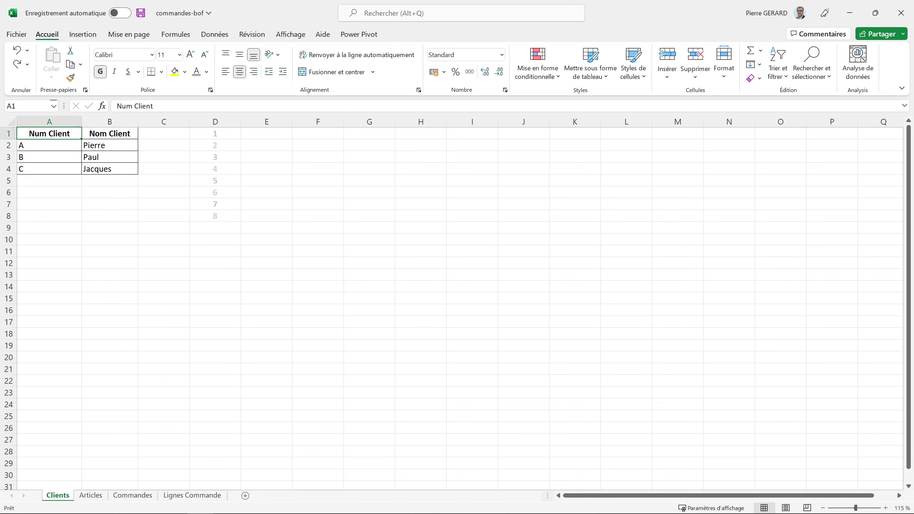
pyautogui.click(50, 193)
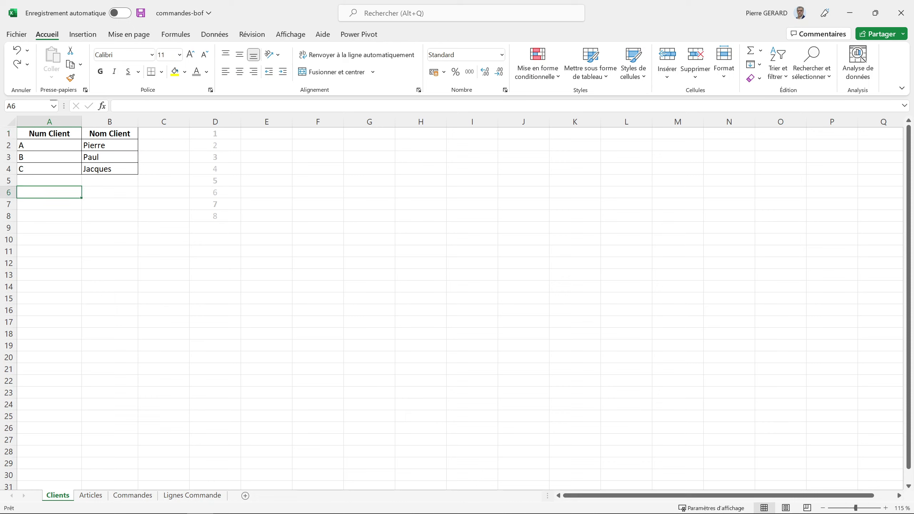
pyautogui.click(110, 192)
pyautogui.click(164, 133)
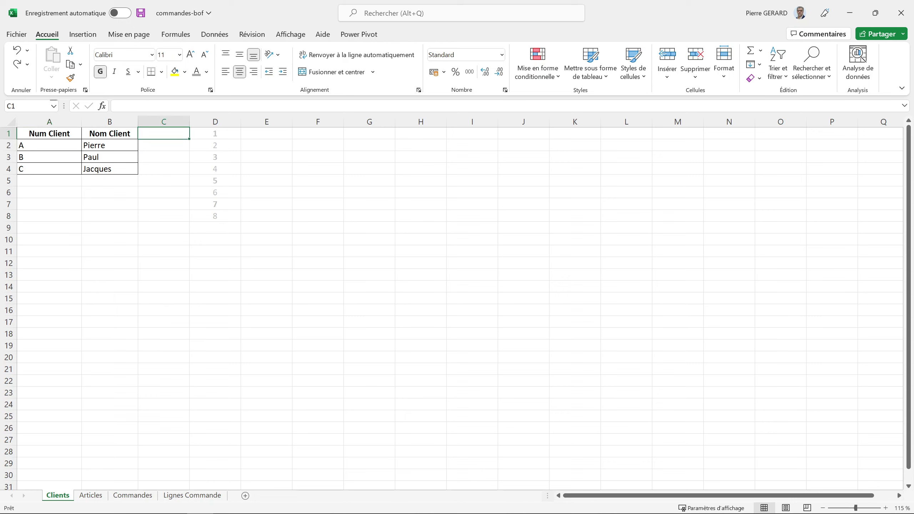
pyautogui.click(49, 133)
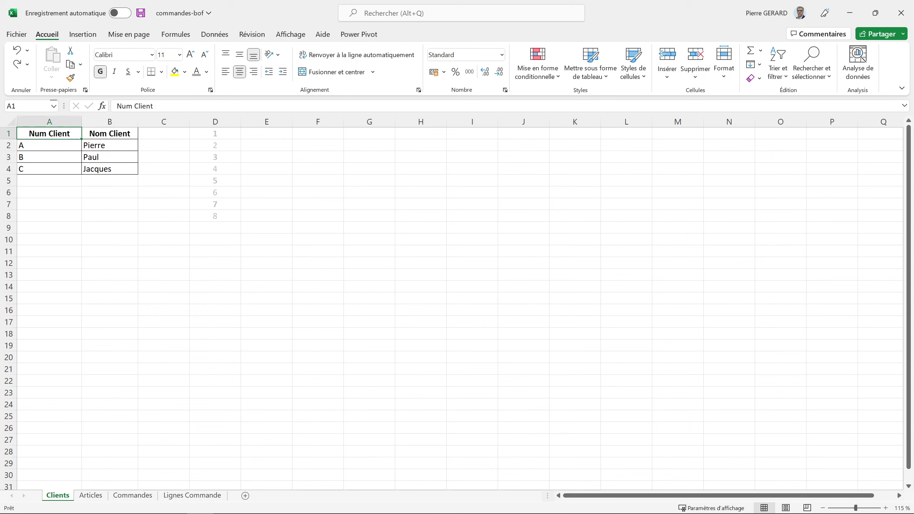
pyautogui.hotkey('shift', 'Right')
pyautogui.hotkey('shift', 'Down')
pyautogui.hotkey('shift', 'Down')
pyautogui.hotkey('shift', 'Down')
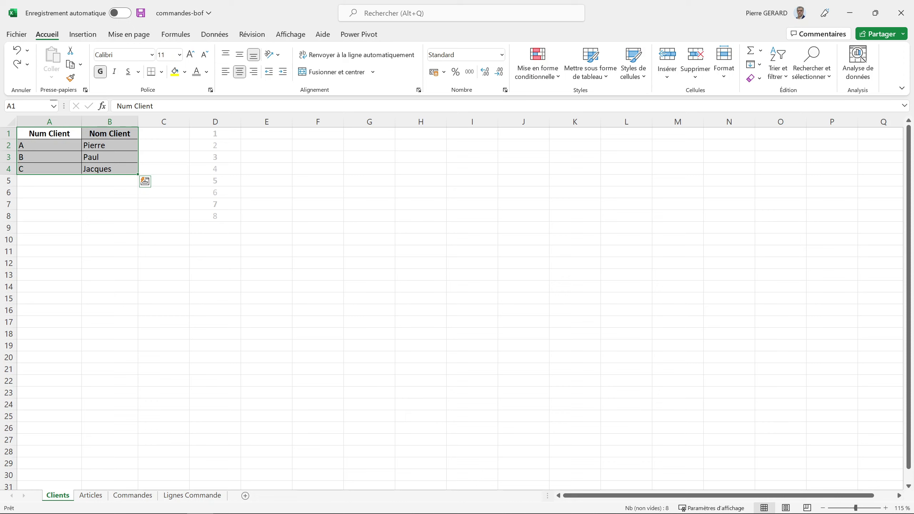
pyautogui.click(109, 169)
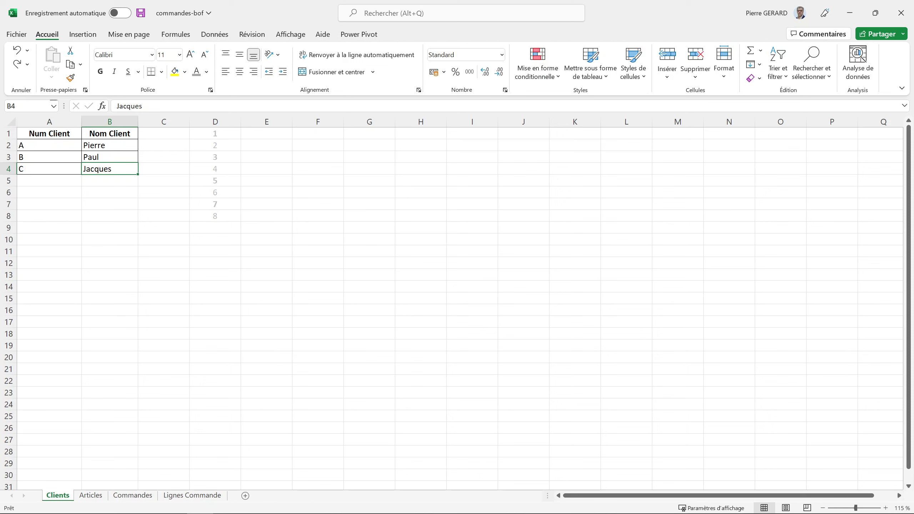
# Insert a blank sheet row above row 3, between the first and second clients
pyautogui.click(9, 158)
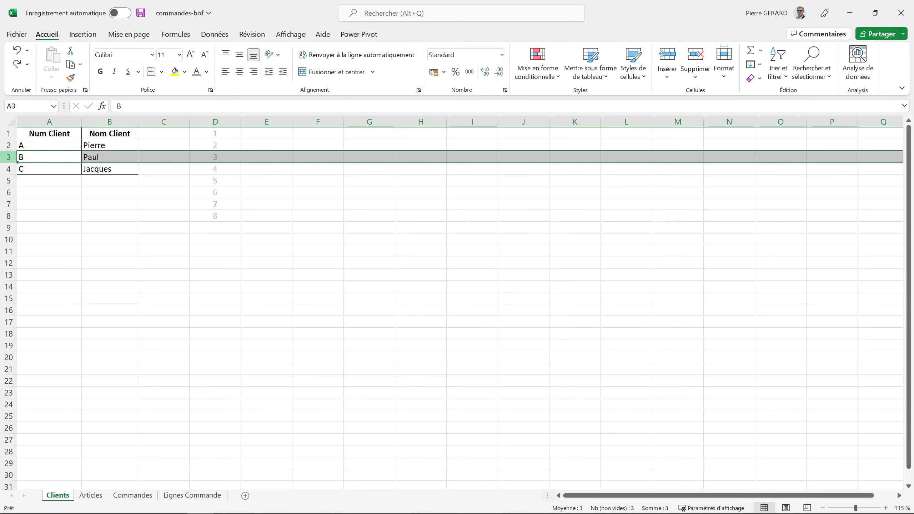
pyautogui.rightClick(12, 159)
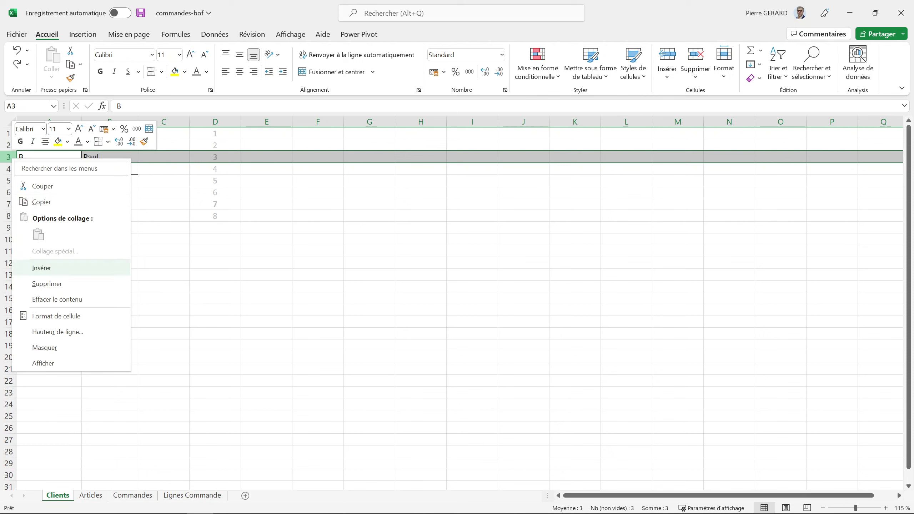
pyautogui.press('Escape')
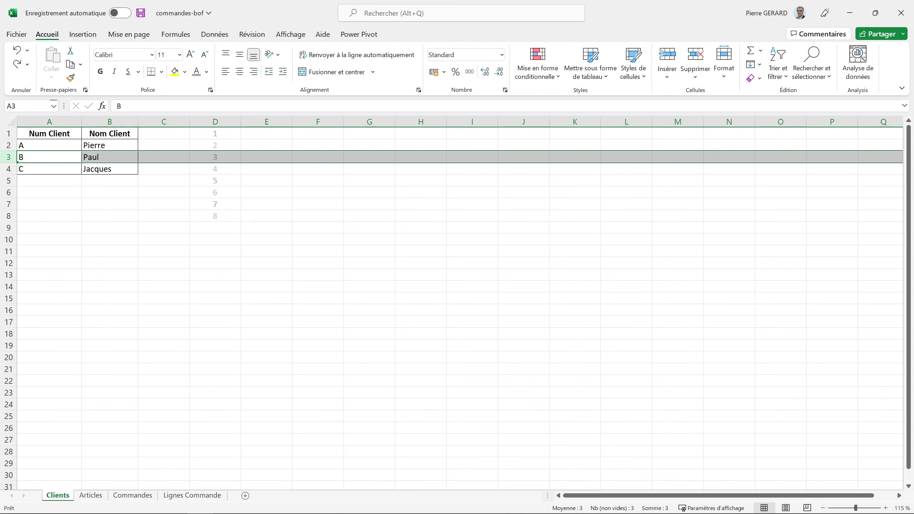
pyautogui.rightClick(13, 158)
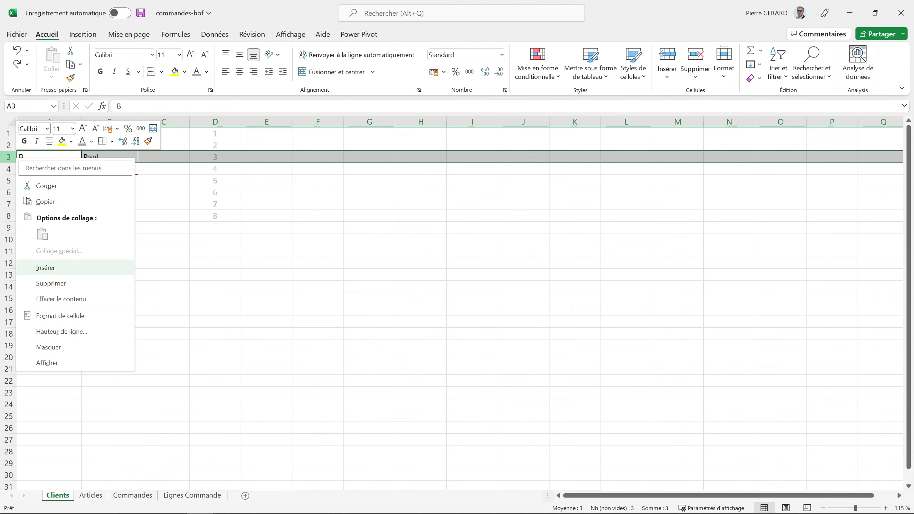
pyautogui.click(46, 268)
pyautogui.click(109, 287)
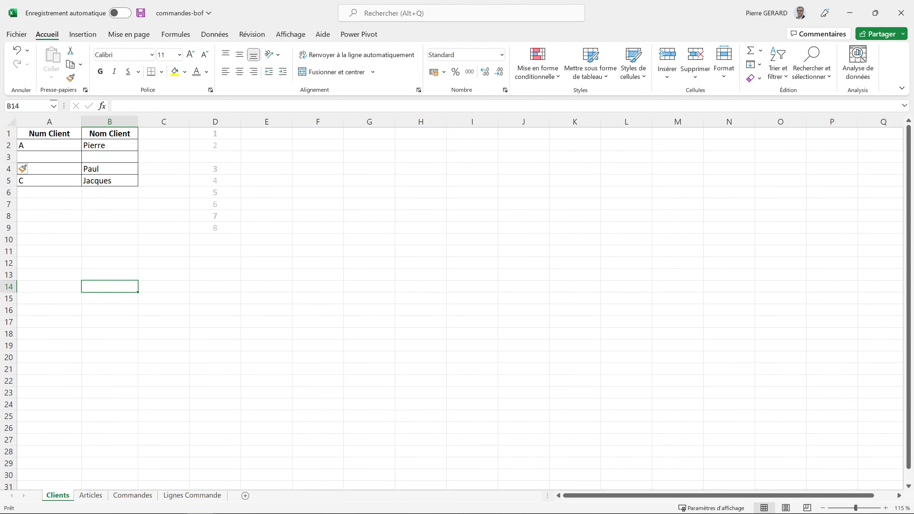
# Check the number series in D1:D9 for the gap at D3, and undo the row insertion
pyautogui.moveTo(215, 134); pyautogui.dragTo(215, 228)
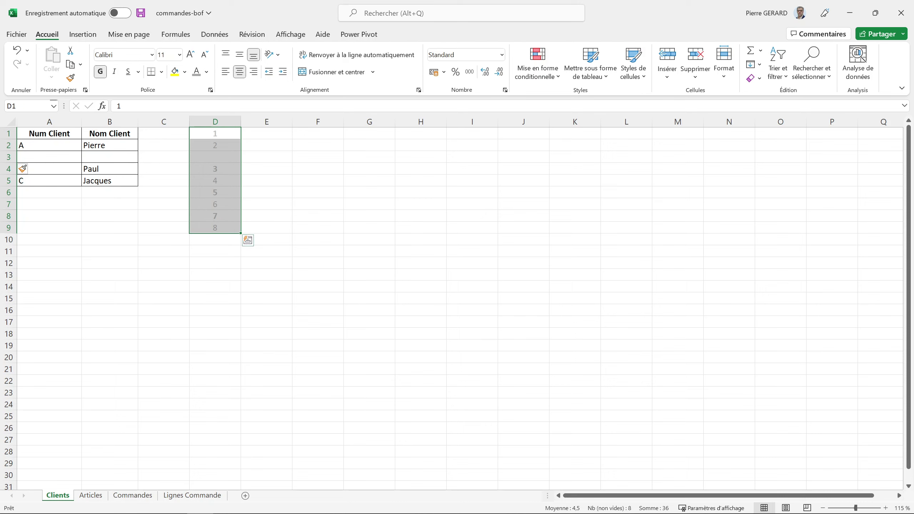
pyautogui.click(215, 157)
pyautogui.moveTo(215, 133); pyautogui.dragTo(575, 252)
pyautogui.click(473, 275)
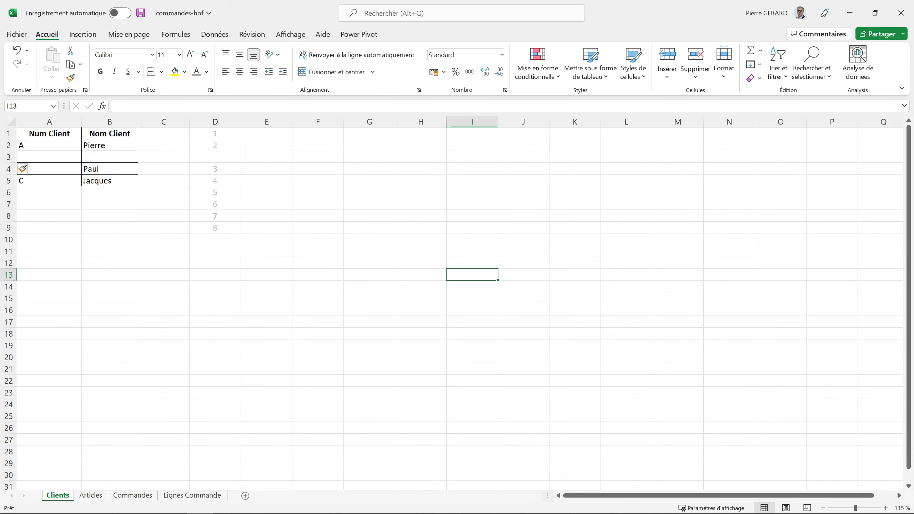
pyautogui.hotkey('ctrl', 'z')
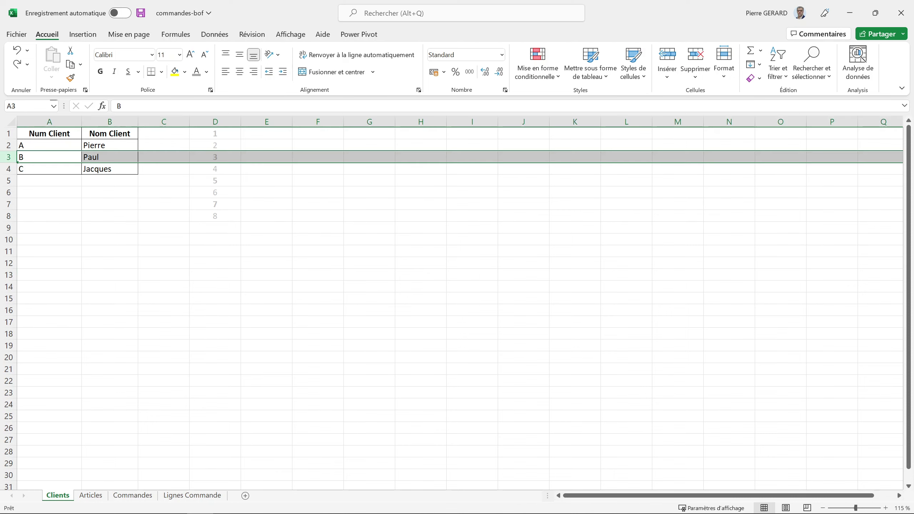
# Convert the client data range A1:B4 into an Excel table, using its first row as headers
pyautogui.click(215, 145)
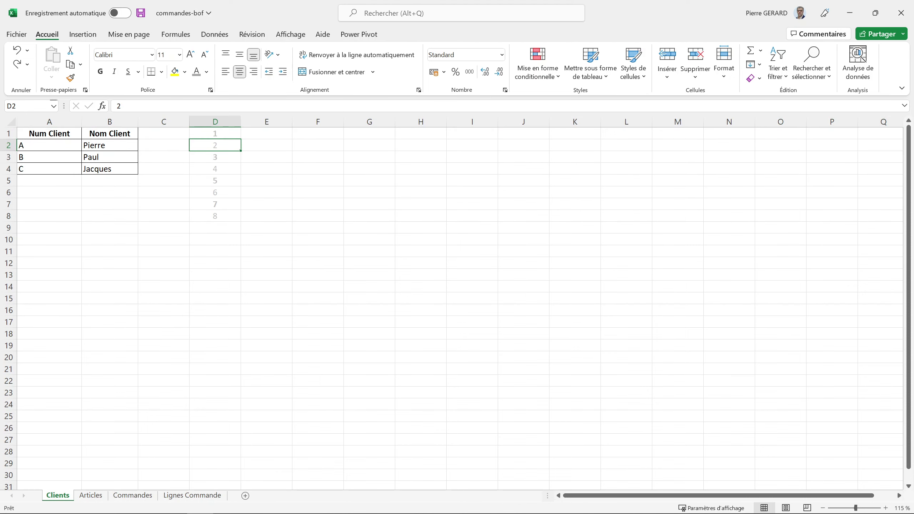
pyautogui.click(50, 134)
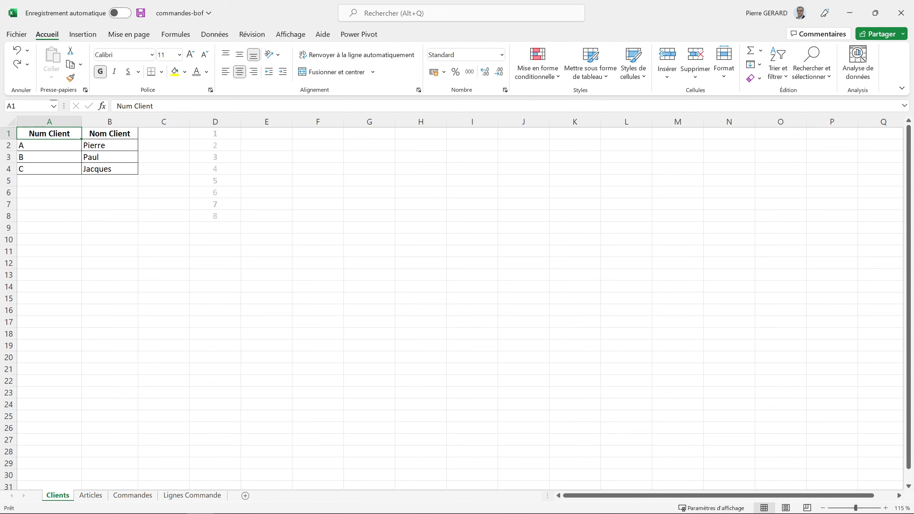
pyautogui.click(83, 34)
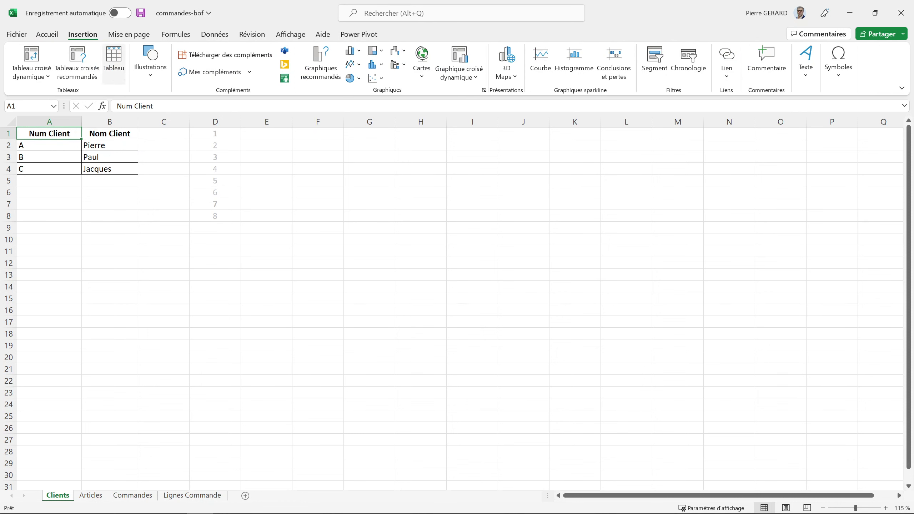
pyautogui.press('Down')
pyautogui.press('Down')
pyautogui.press('Right')
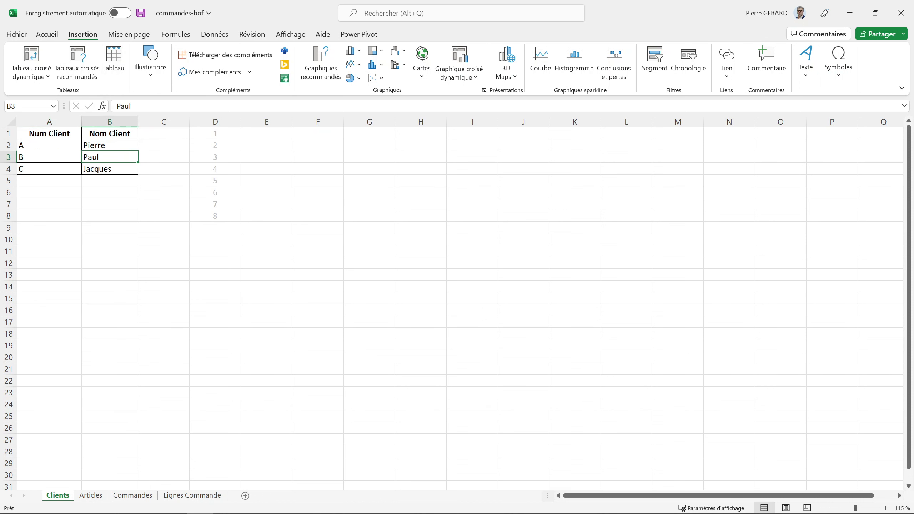
pyautogui.click(114, 61)
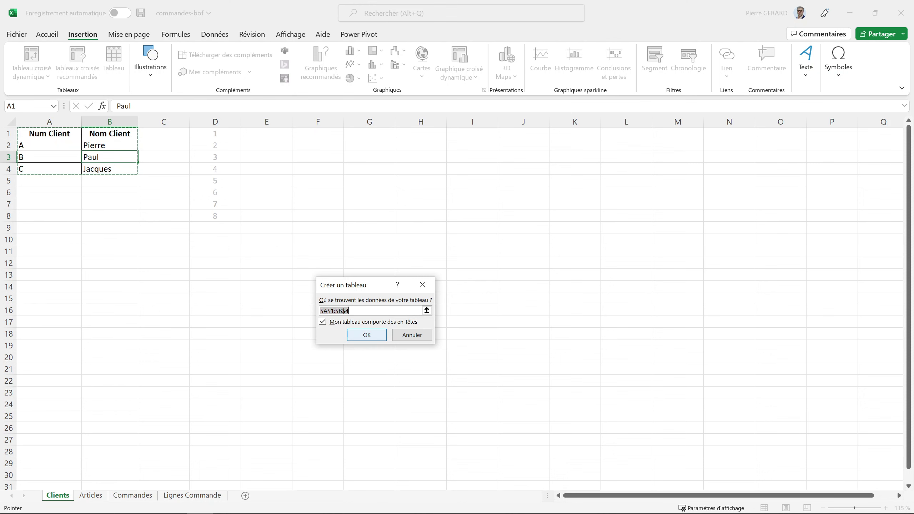
pyautogui.click(367, 335)
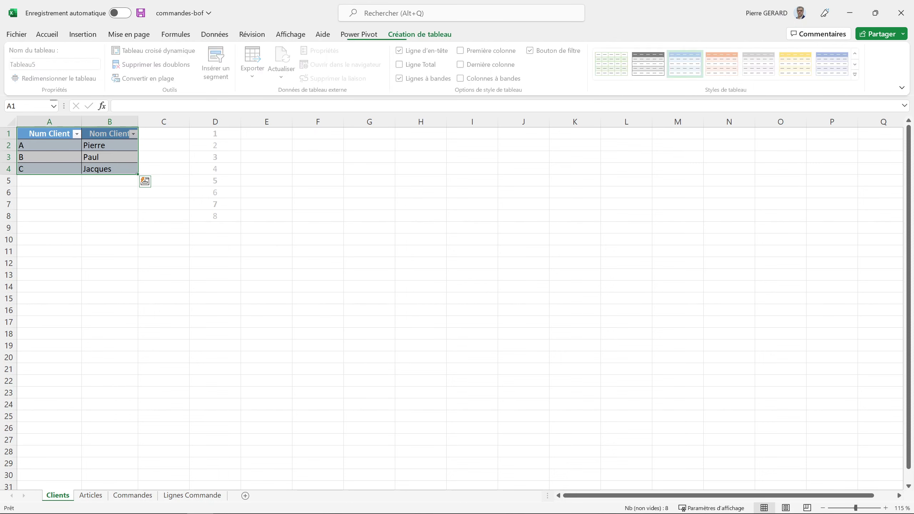
# Try the black banded style on the client table, and apply the dark blue banded style instead
pyautogui.click(110, 263)
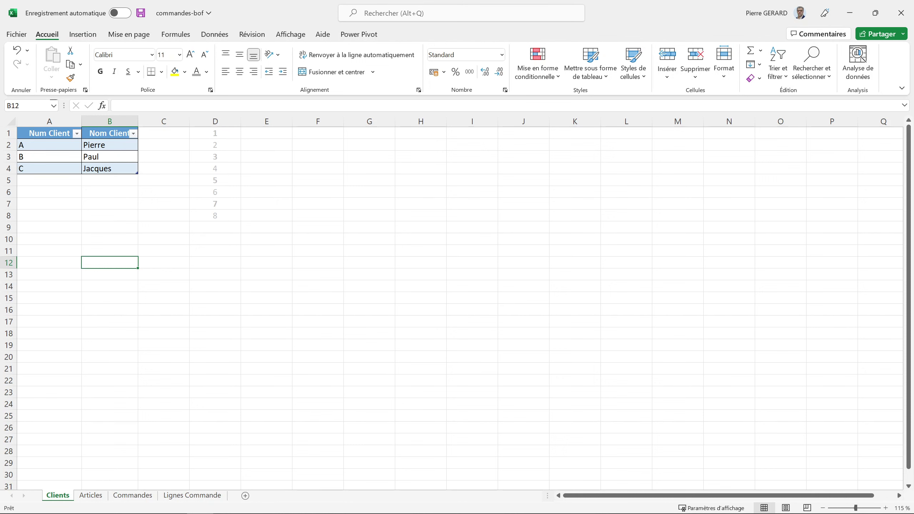
pyautogui.click(49, 157)
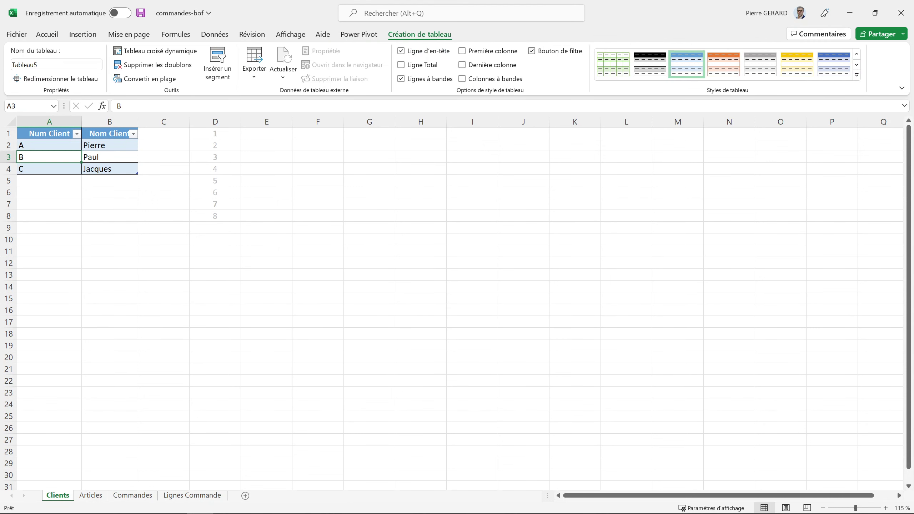
pyautogui.click(650, 64)
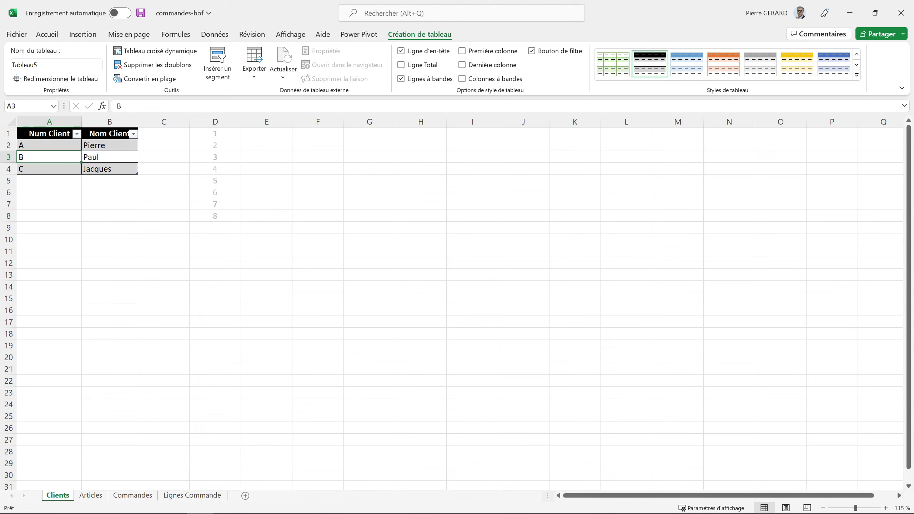
pyautogui.click(834, 64)
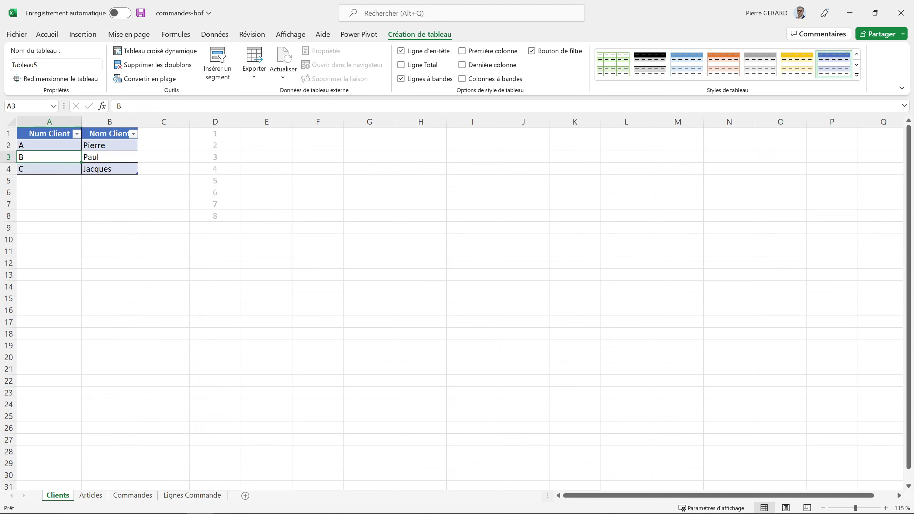
pyautogui.click(109, 204)
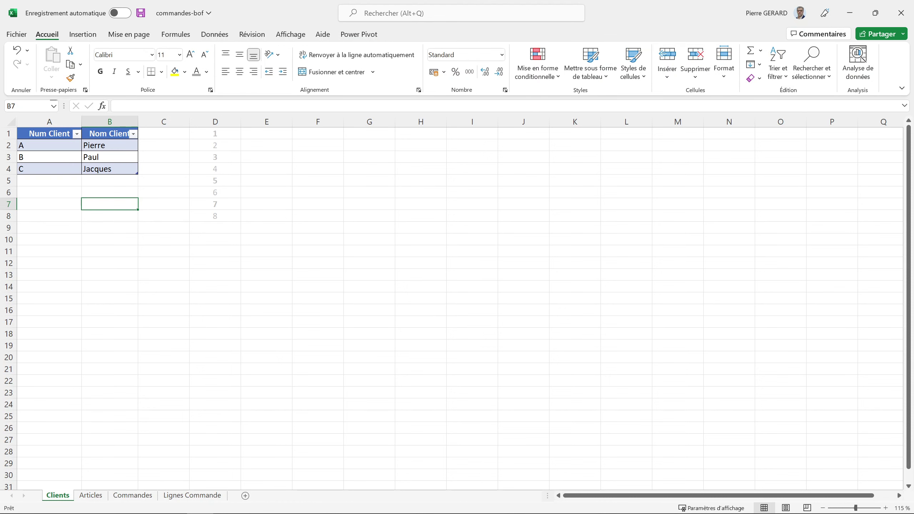
pyautogui.click(50, 192)
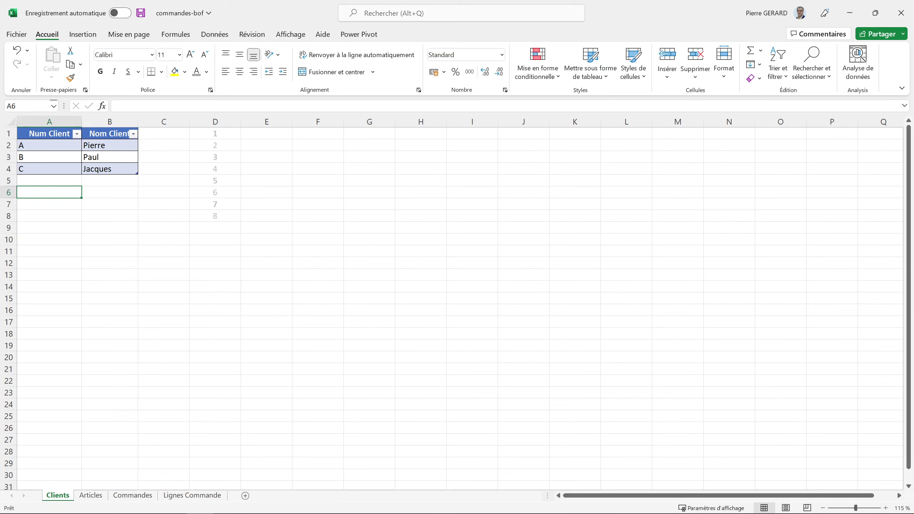
pyautogui.press('Up')
pyautogui.press('Up')
pyautogui.press('Up')
pyautogui.press('Right')
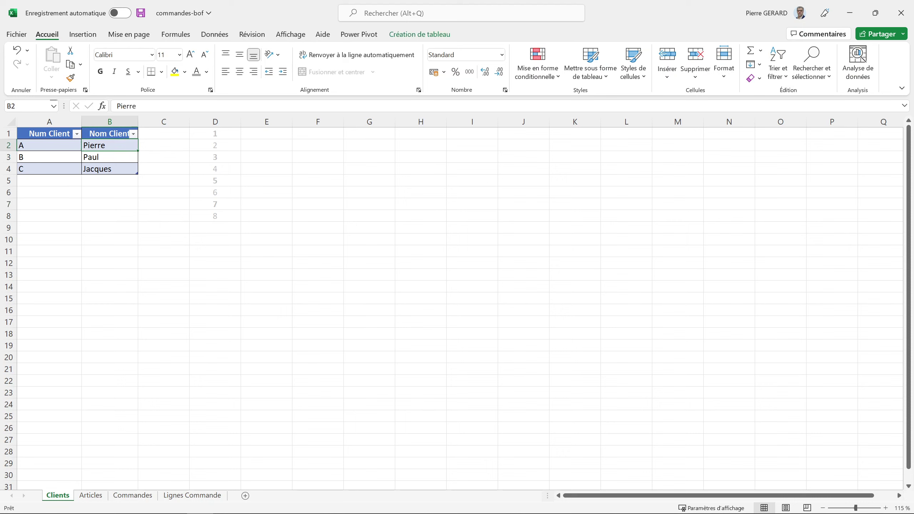
pyautogui.press('Down')
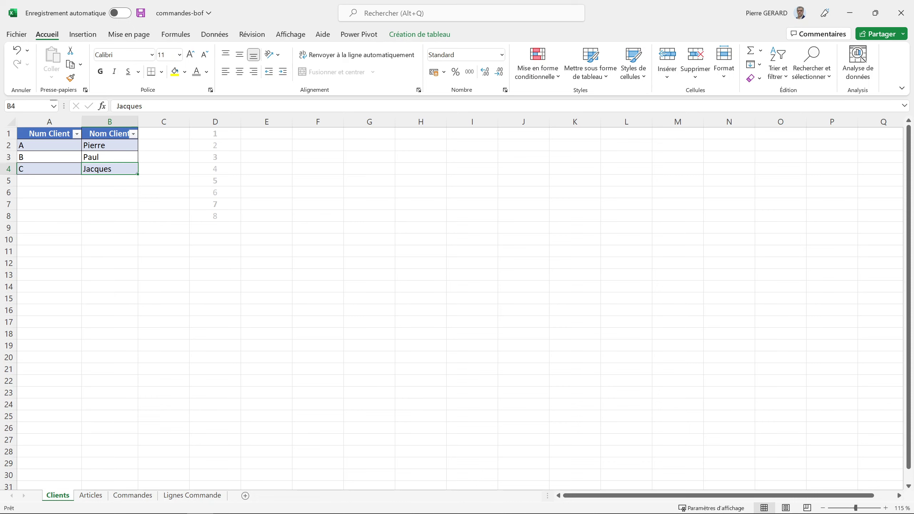
# Rename the client table TClients
pyautogui.click(49, 145)
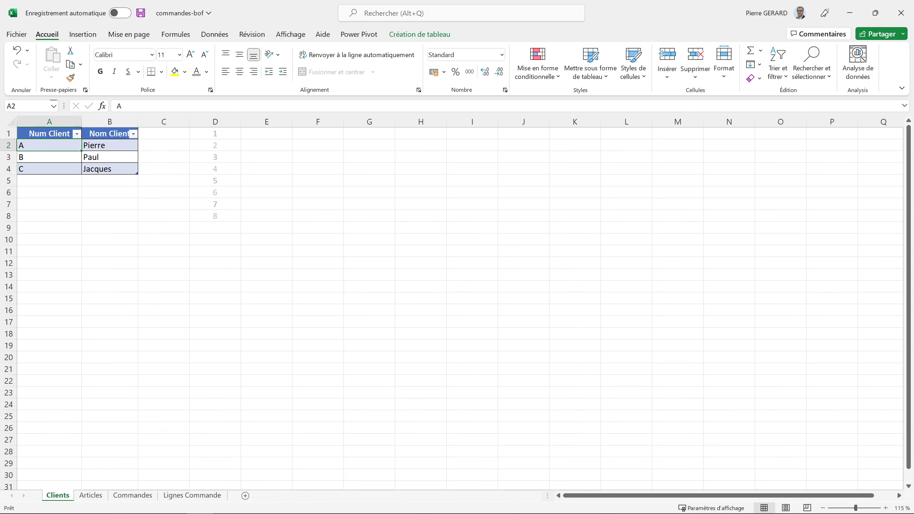
pyautogui.click(419, 35)
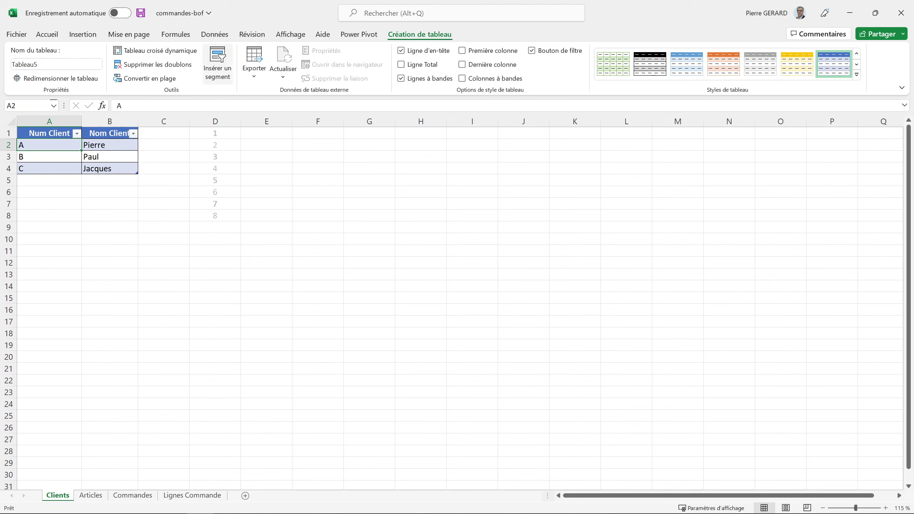
pyautogui.click(33, 64)
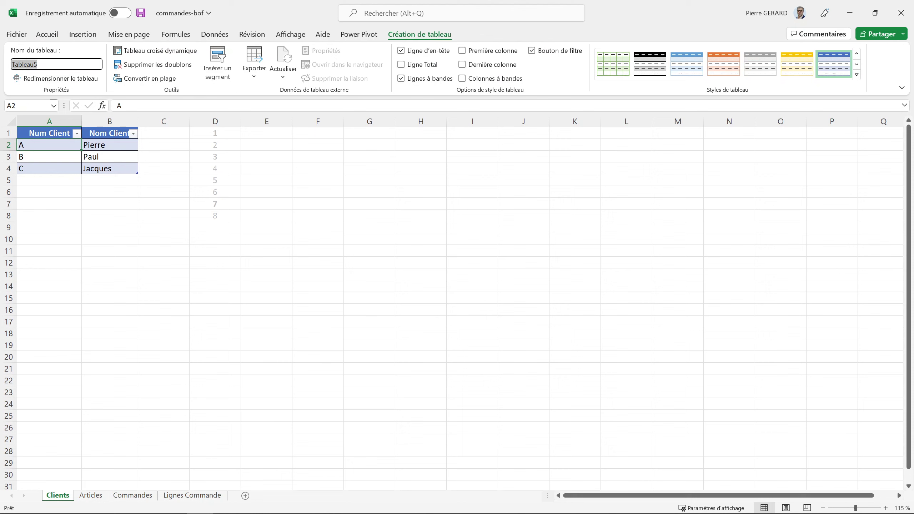
pyautogui.write('TClients')
pyautogui.press('Return')
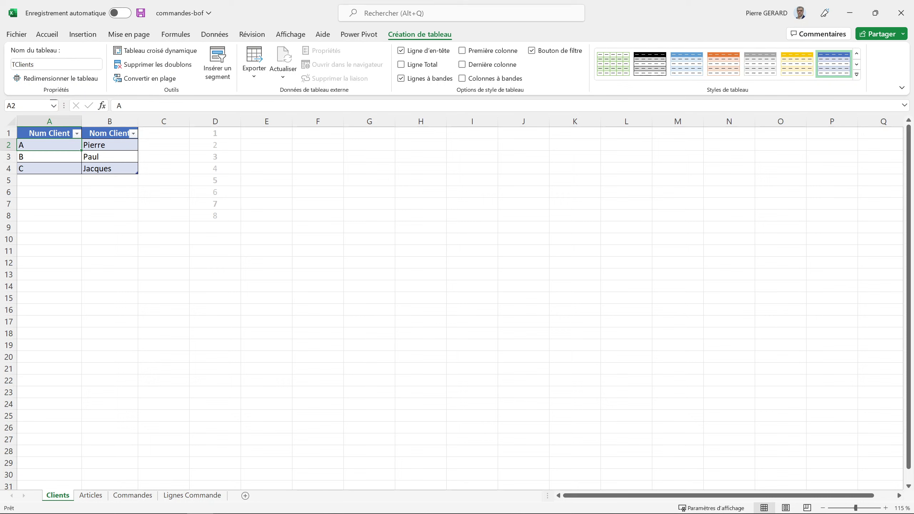
pyautogui.rightClick(10, 158)
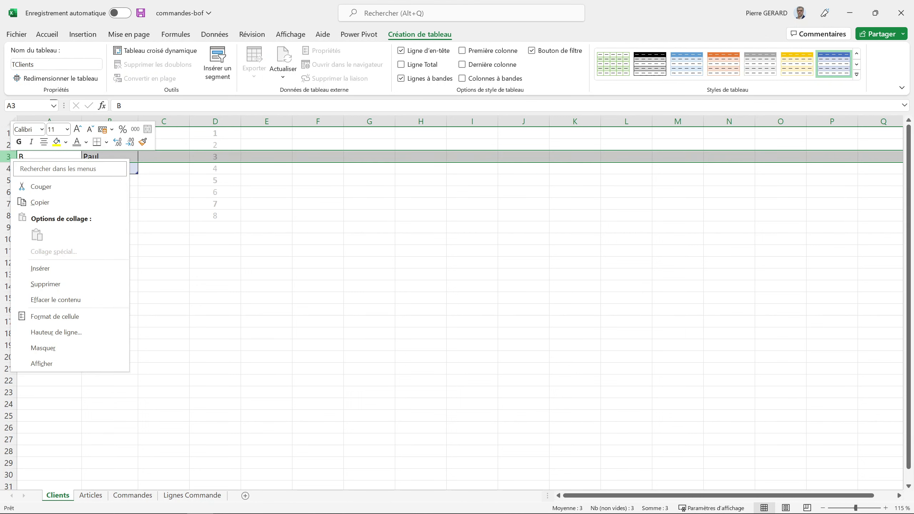
pyautogui.press('Escape')
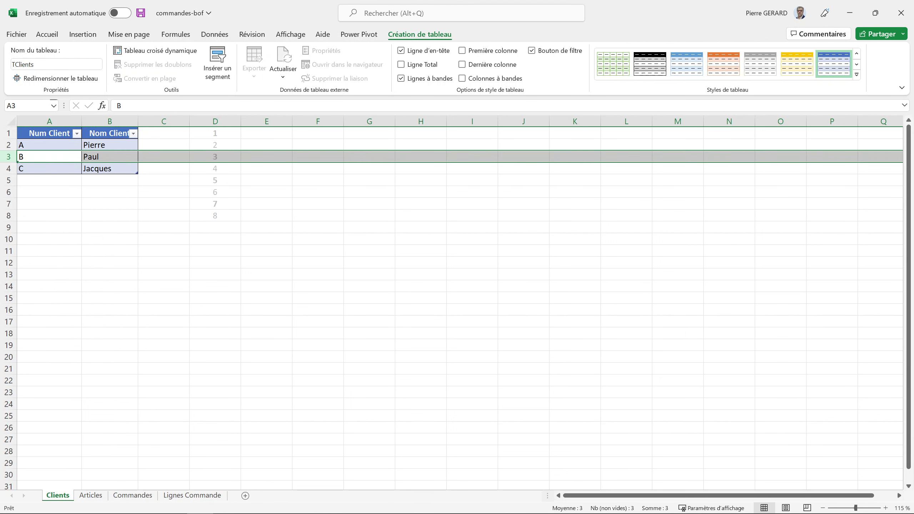
pyautogui.rightClick(10, 158)
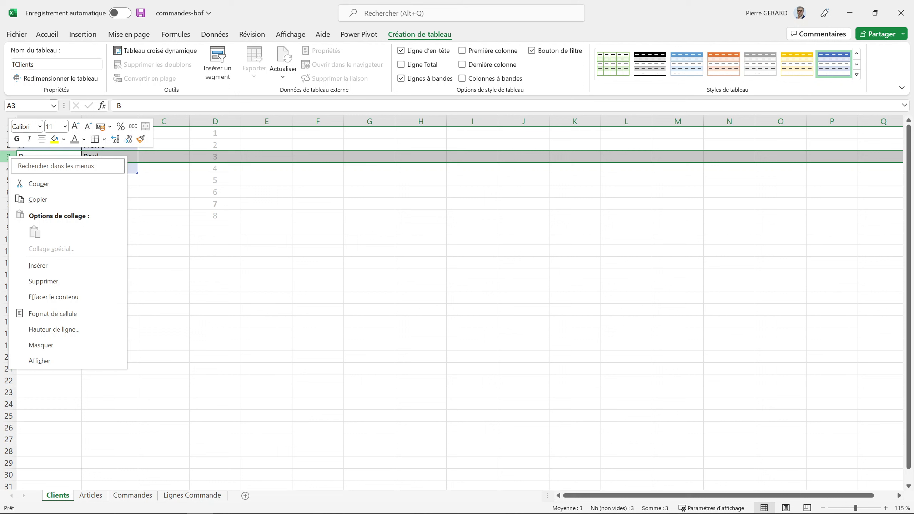
pyautogui.press('Escape')
# Insert a table row above client B in TClients, without inserting a whole sheet row
pyautogui.click(50, 157)
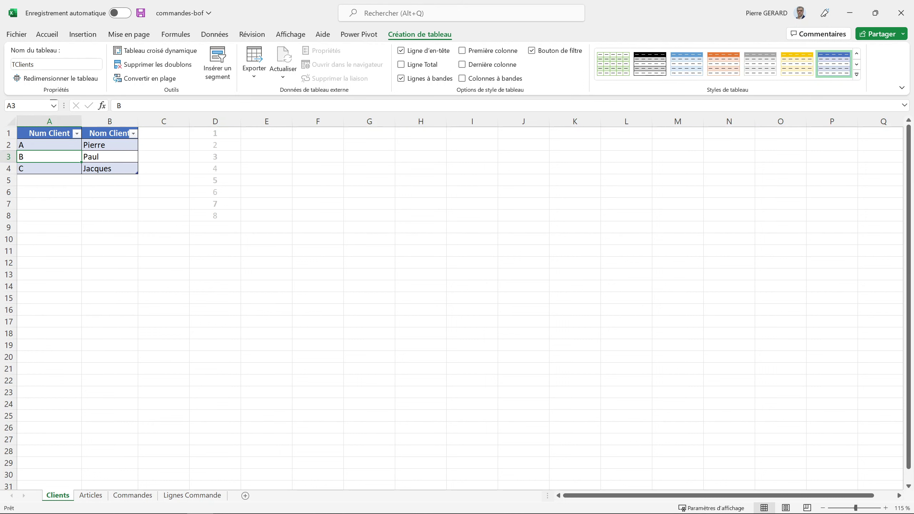
pyautogui.rightClick(50, 151)
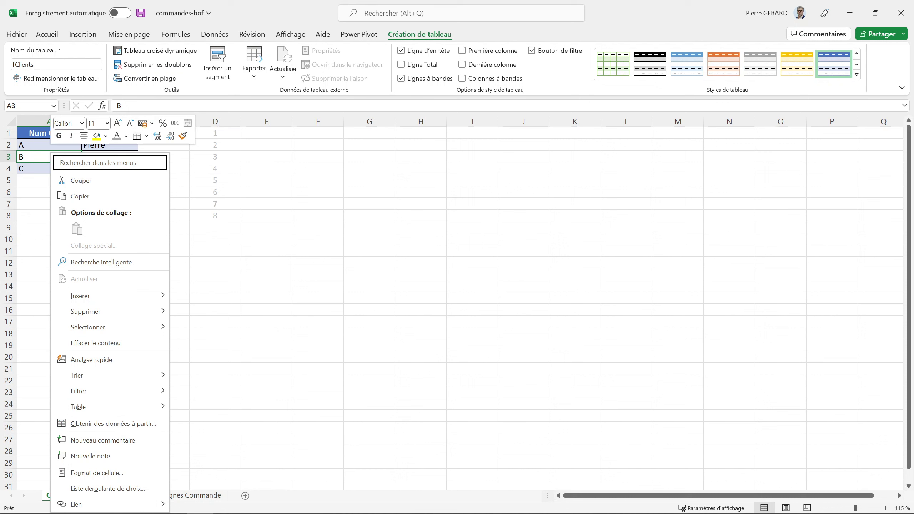
pyautogui.moveTo(90, 296)
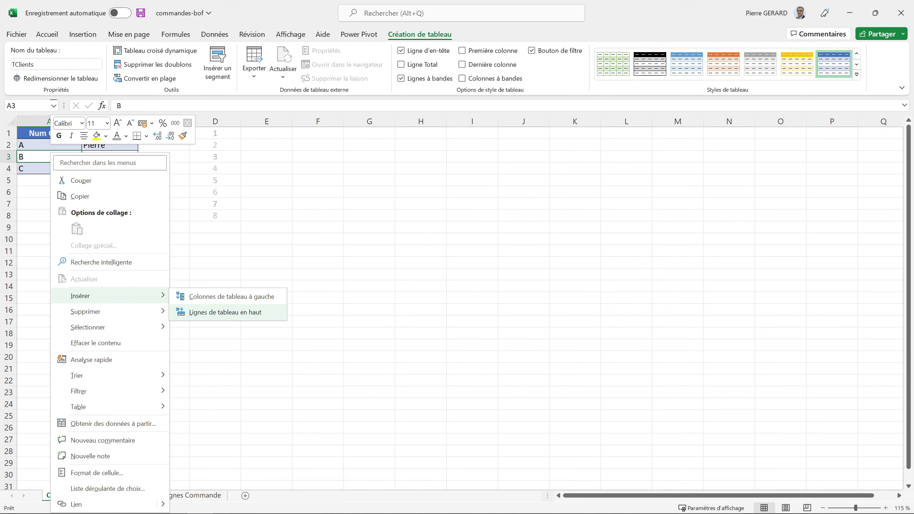
pyautogui.click(225, 312)
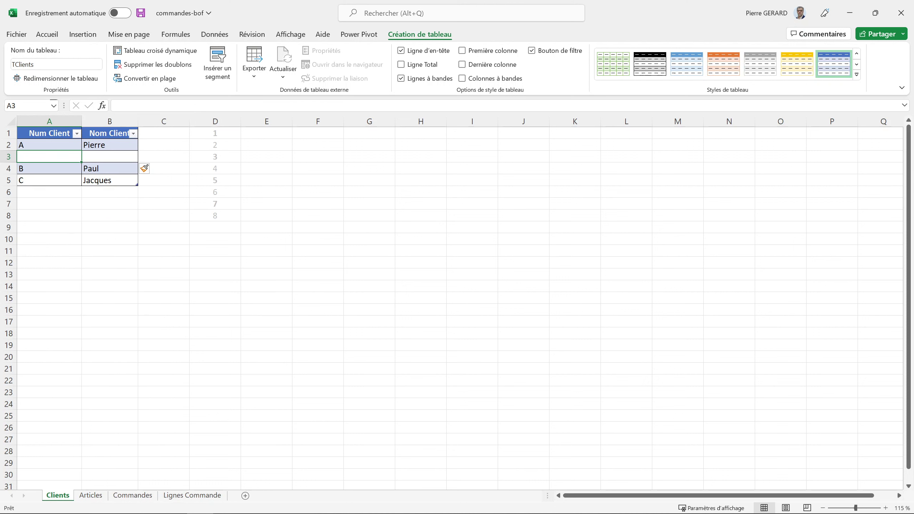
# Check that the number series in D1:D8 beside the client table is intact
pyautogui.moveTo(215, 133); pyautogui.dragTo(216, 216)
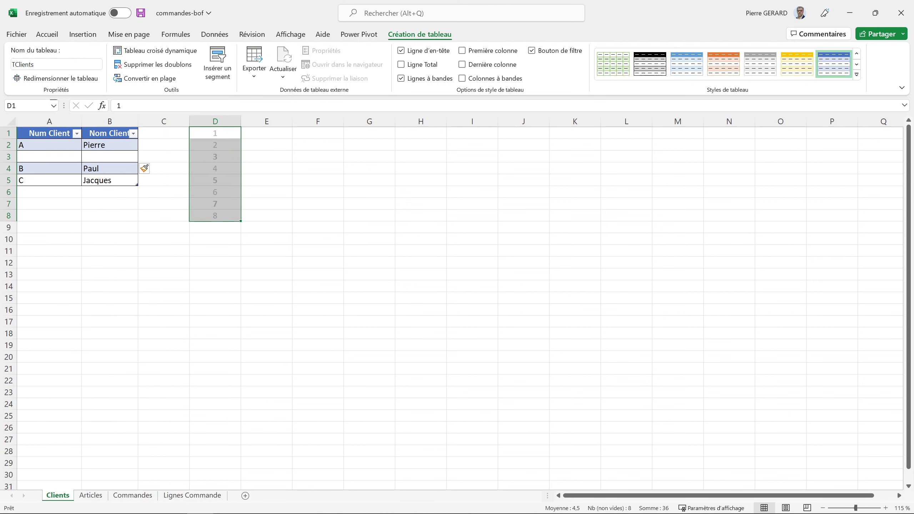
pyautogui.click(216, 216)
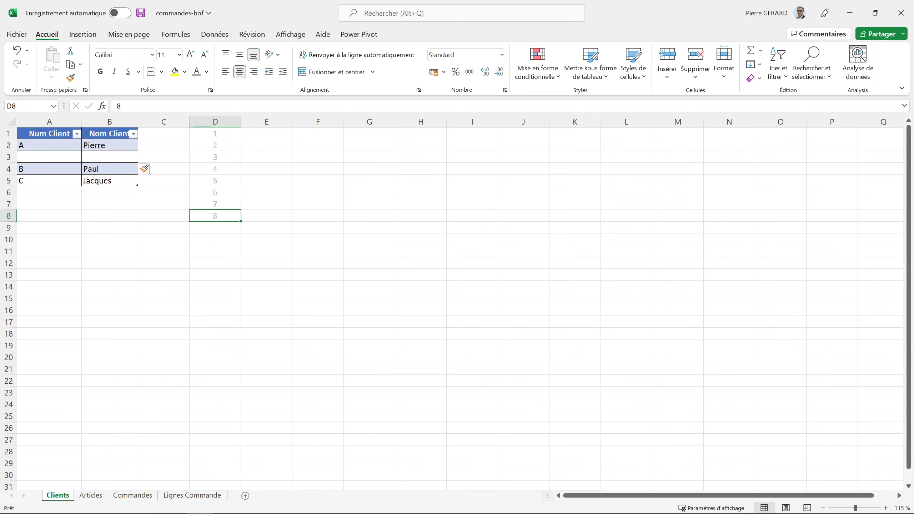
pyautogui.moveTo(49, 452); pyautogui.dragTo(54, 486)
pyautogui.click(49, 404)
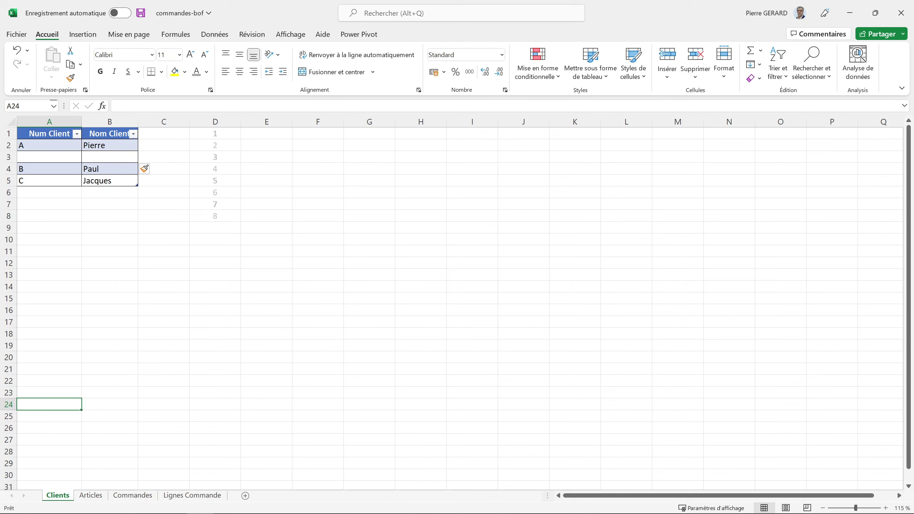
# Delete the empty table row between clients A and B
pyautogui.click(49, 158)
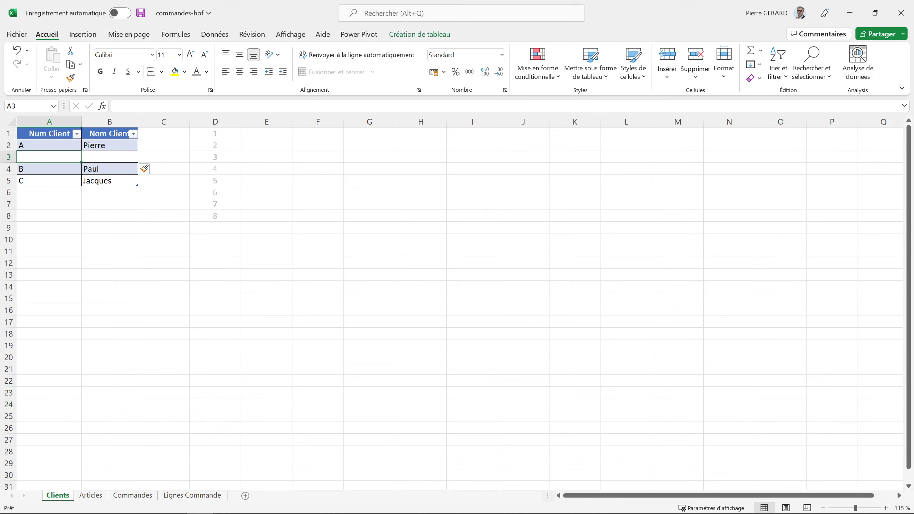
pyautogui.rightClick(41, 157)
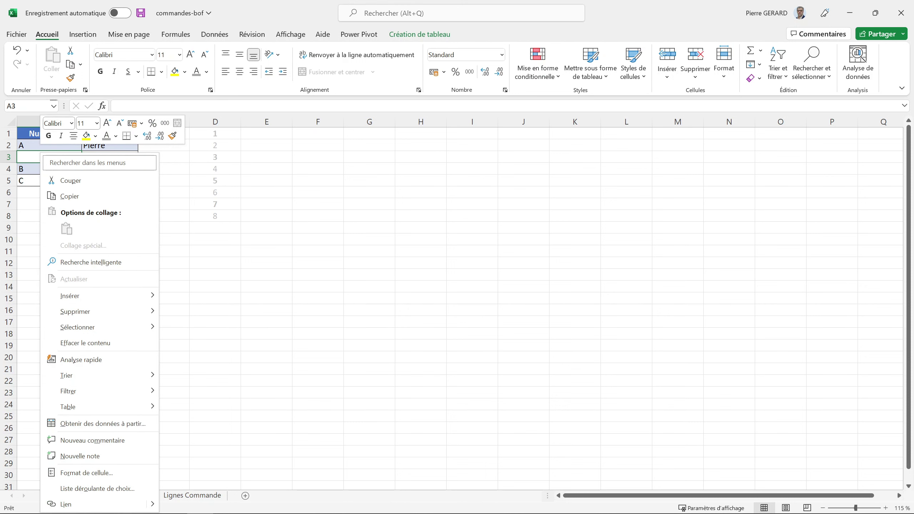
pyautogui.moveTo(75, 312)
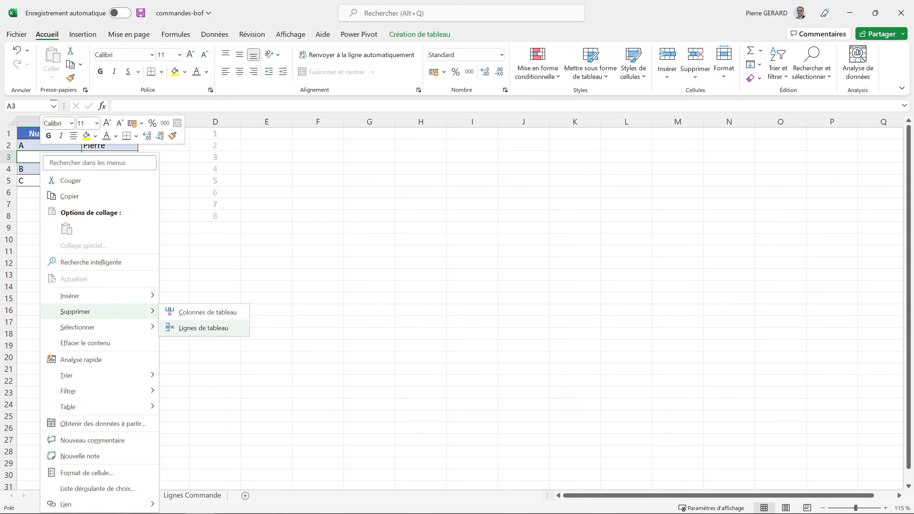
pyautogui.click(204, 328)
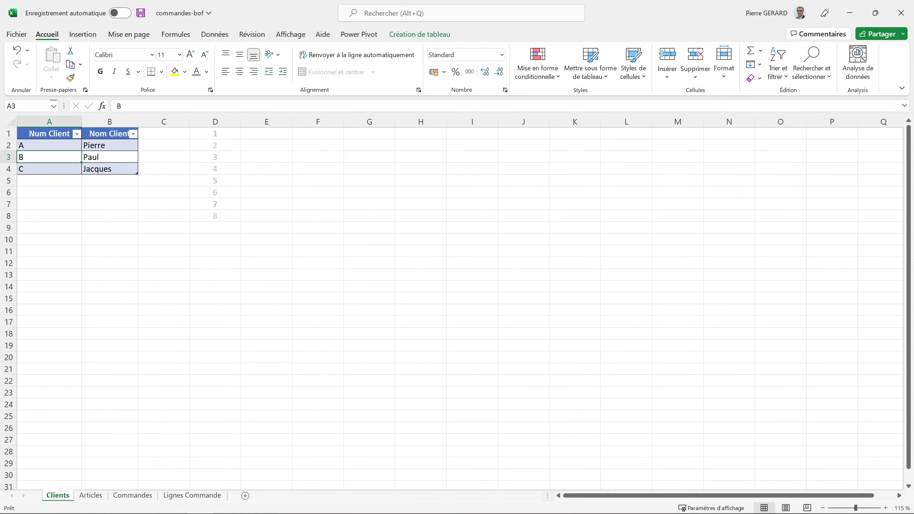
# Convert the data range A1:C6 on the Articles sheet into an Excel table with headers
pyautogui.click(91, 496)
pyautogui.click(49, 134)
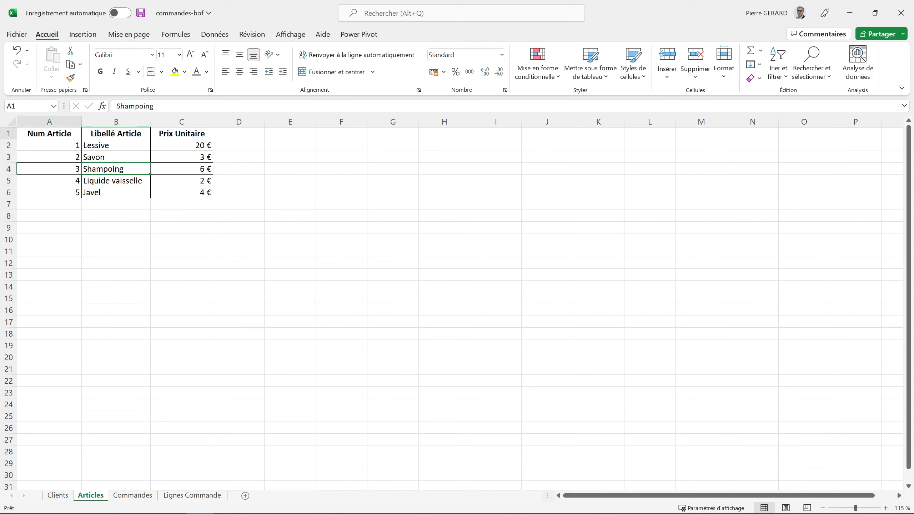
pyautogui.click(83, 34)
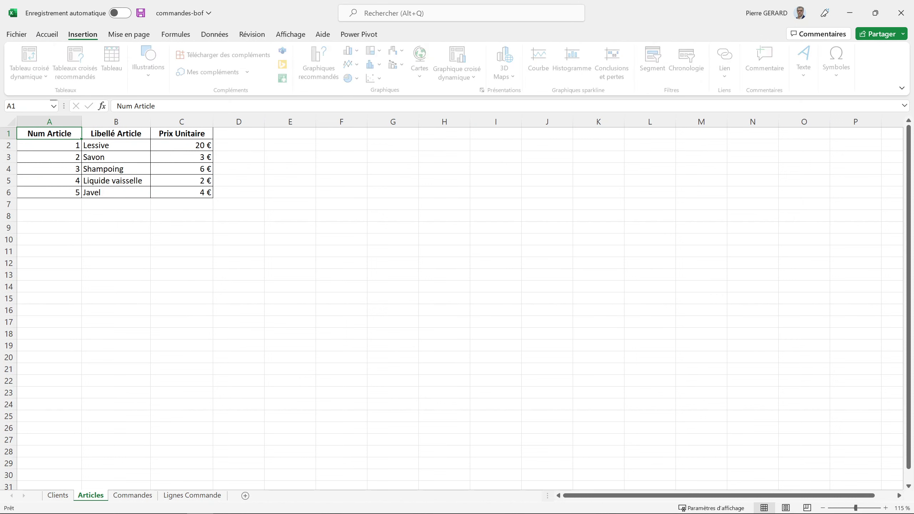
pyautogui.click(114, 60)
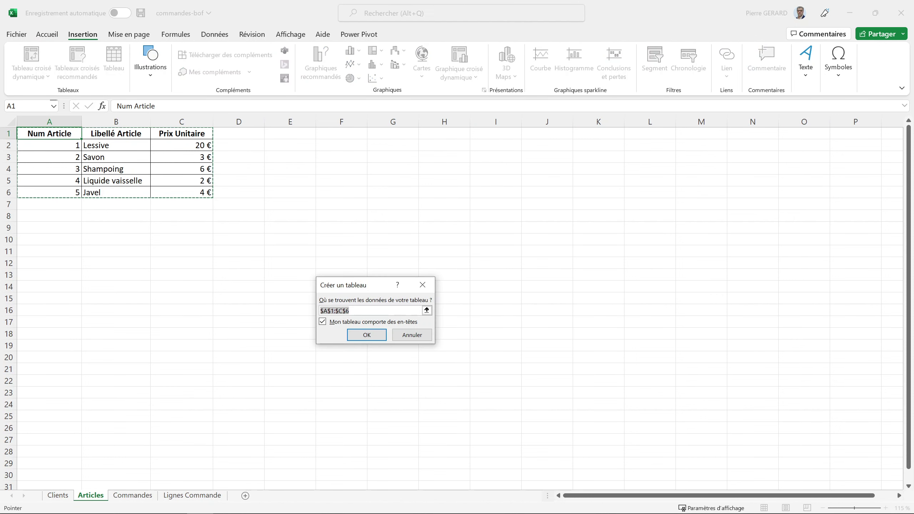
pyautogui.press('Return')
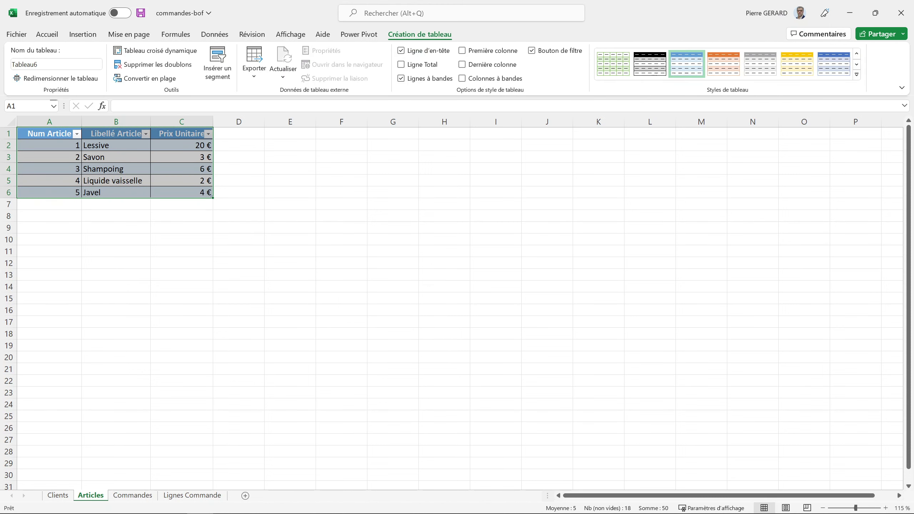
# Rename the articles table TArticles
pyautogui.moveTo(12, 65); pyautogui.dragTo(39, 64)
pyautogui.write('TAr')
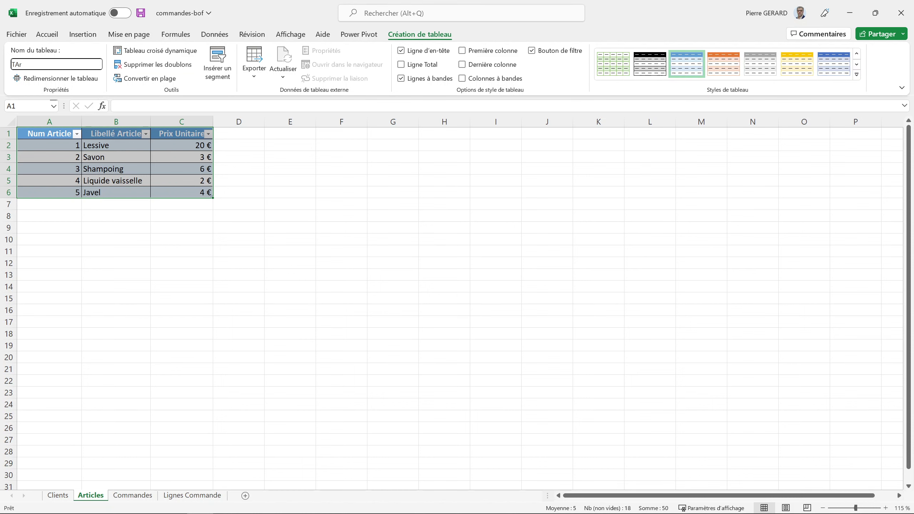
pyautogui.write('ticles')
pyautogui.press('Return')
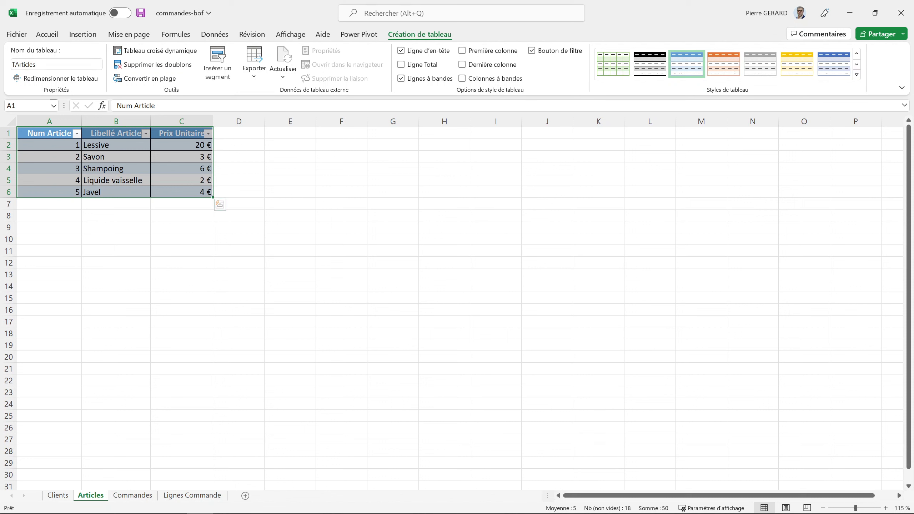
# Move the whole articles table from the Articles sheet to the Clients sheet, inserting the cut cells at G1
pyautogui.rightClick(217, 201)
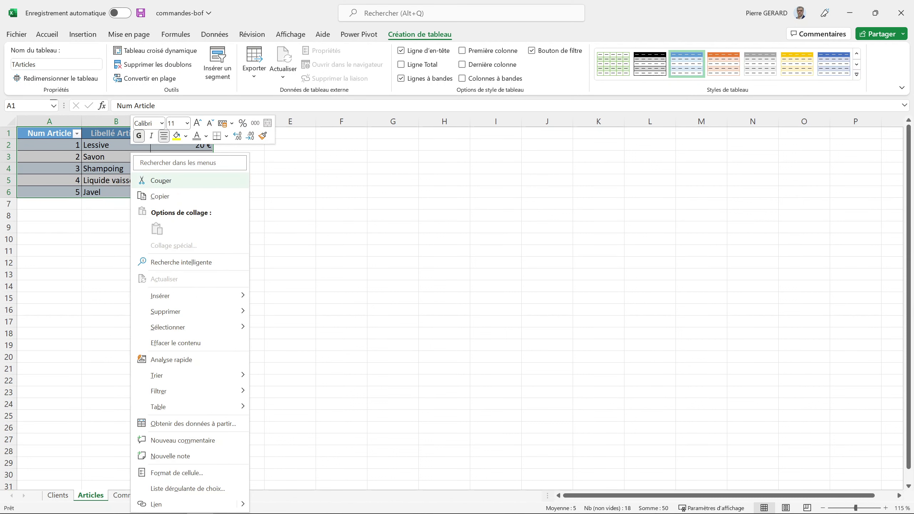
pyautogui.click(161, 180)
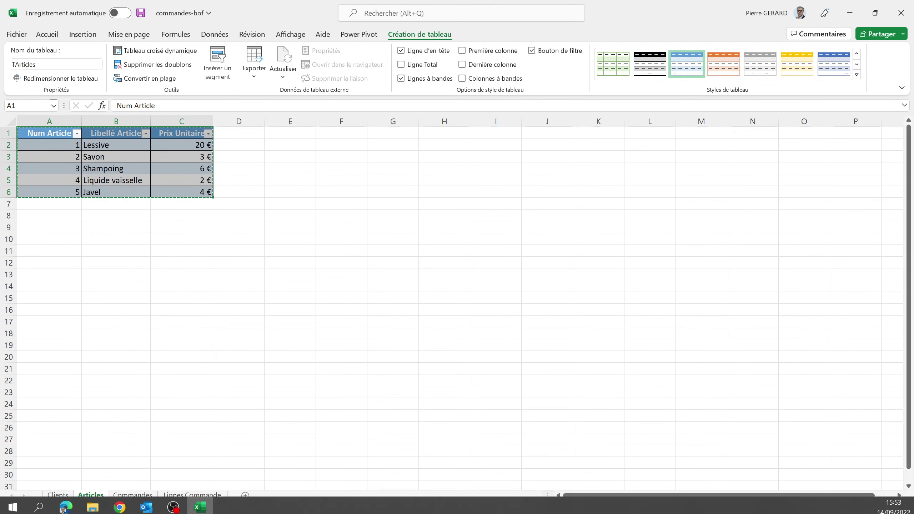
pyautogui.hotkey('ctrl', 'pageup')
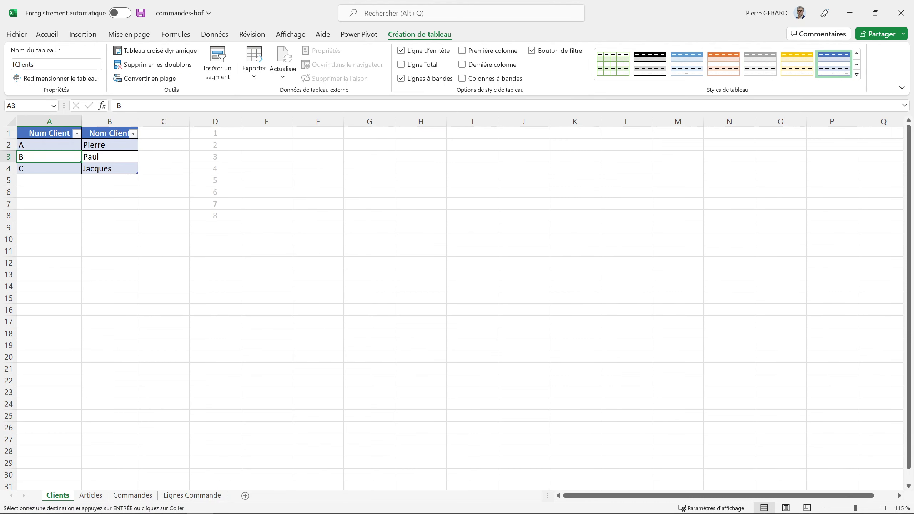
pyautogui.click(364, 133)
pyautogui.rightClick(364, 134)
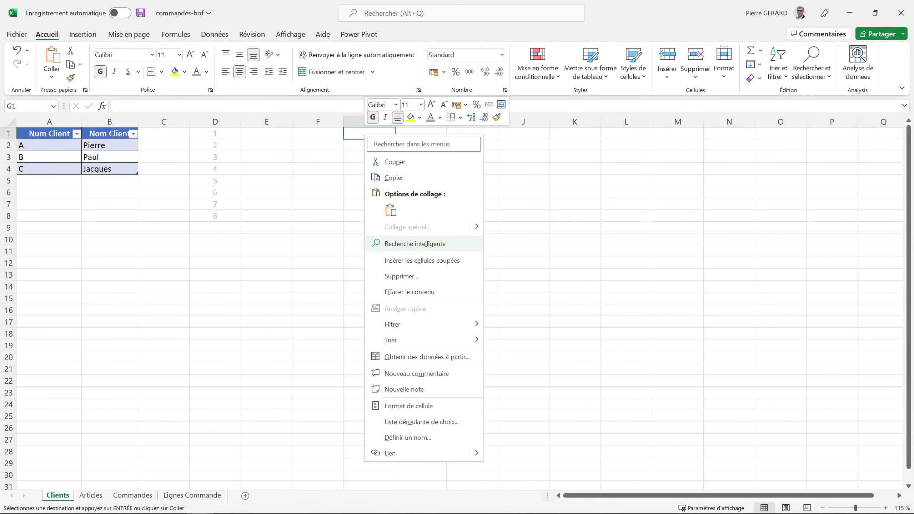
pyautogui.click(422, 260)
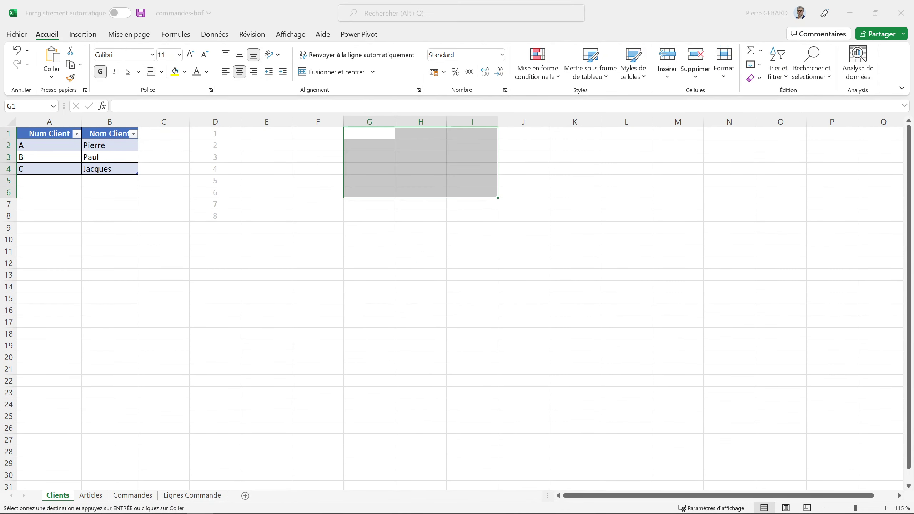
pyautogui.click(400, 296)
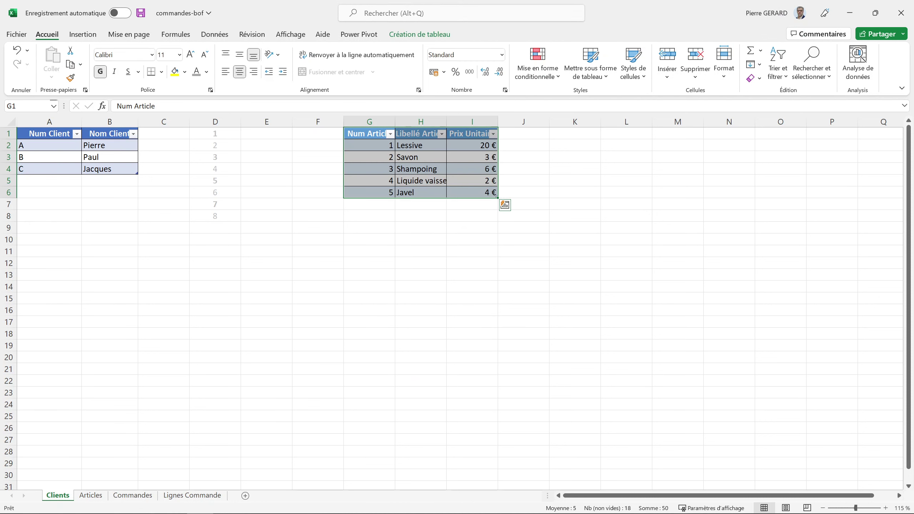
pyautogui.click(378, 298)
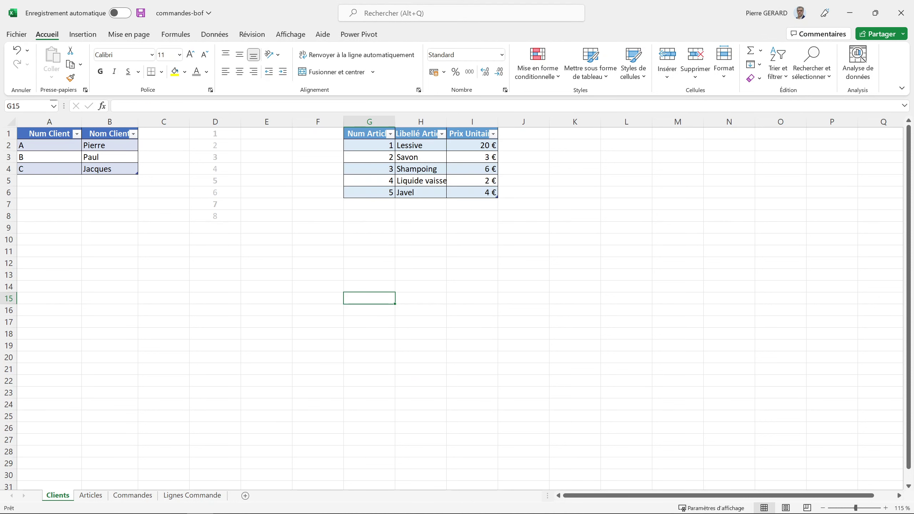
# Check the names of the two tables on the Clients sheet and apply the orange banded table style to the articles table
pyautogui.click(421, 169)
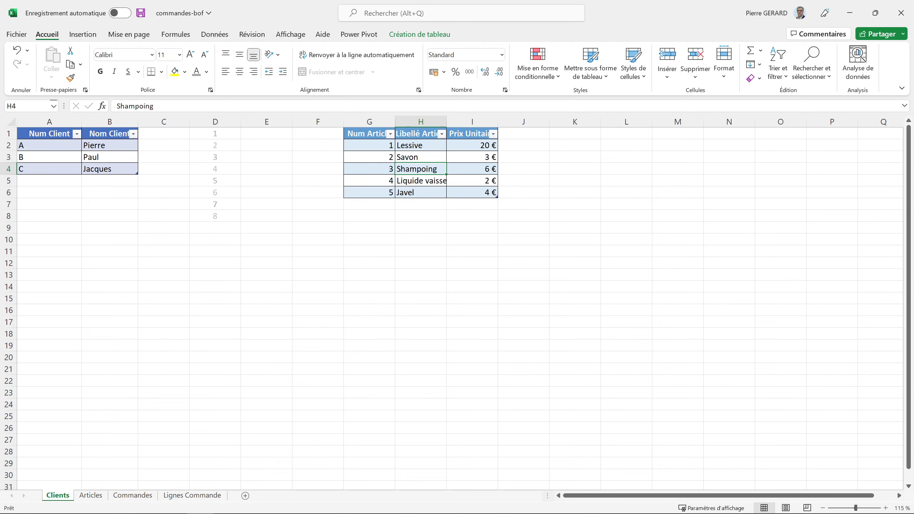
pyautogui.click(421, 181)
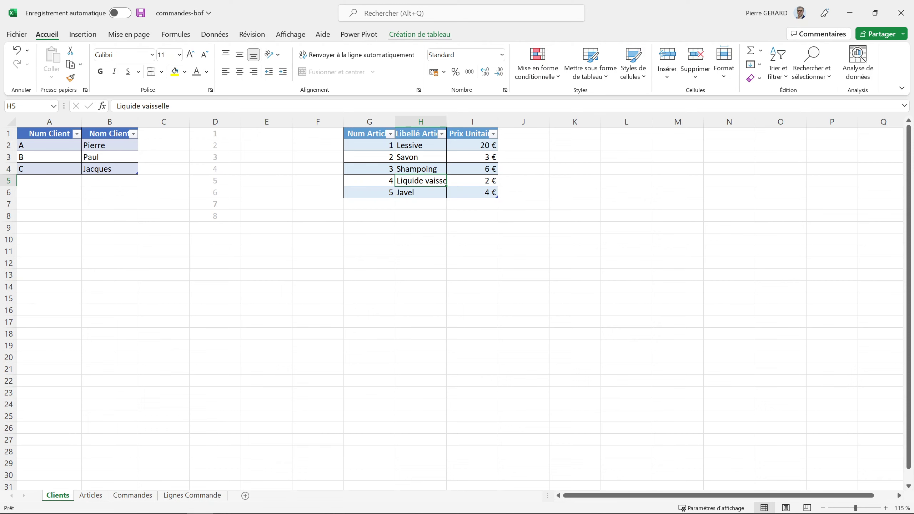
pyautogui.click(420, 34)
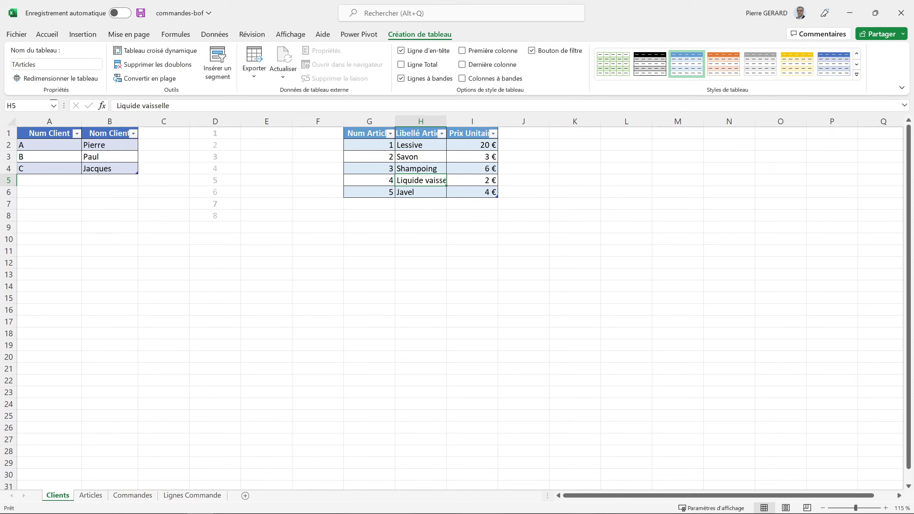
pyautogui.click(369, 157)
pyautogui.click(49, 157)
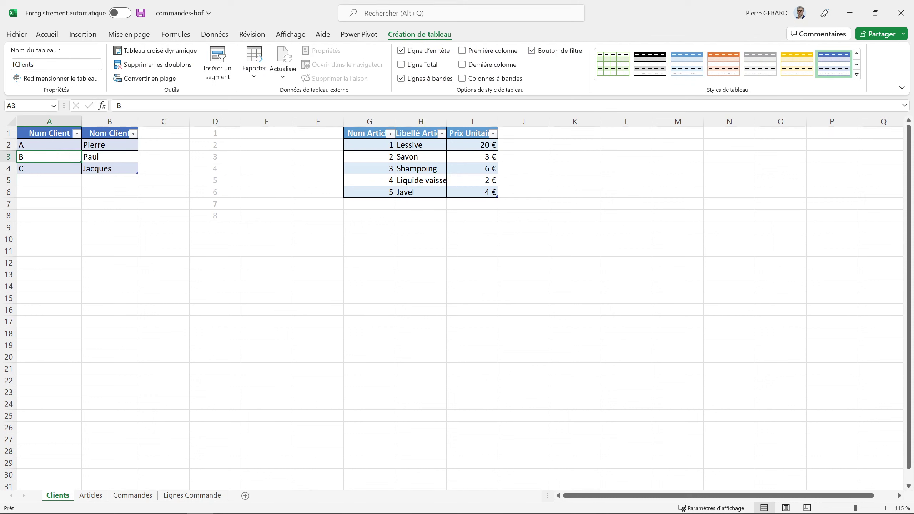
pyautogui.click(369, 168)
pyautogui.click(724, 63)
pyautogui.click(267, 298)
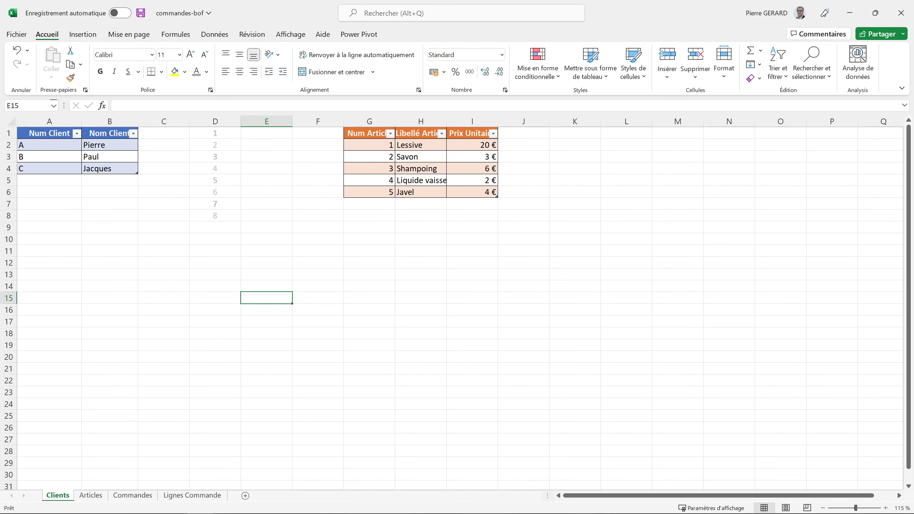
# Insert a table row above Shampoing in the articles table and enter article number 6 with the label Dentrifrice
pyautogui.rightClick(367, 168)
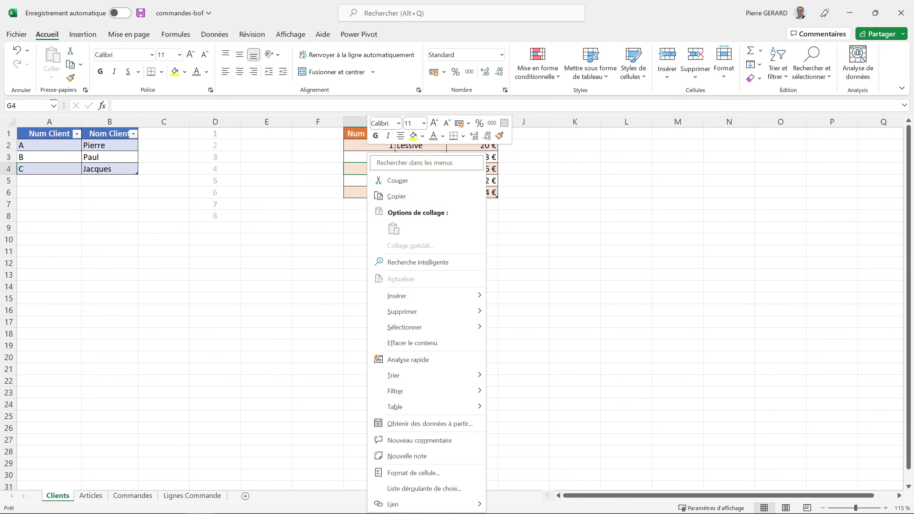
pyautogui.moveTo(432, 296)
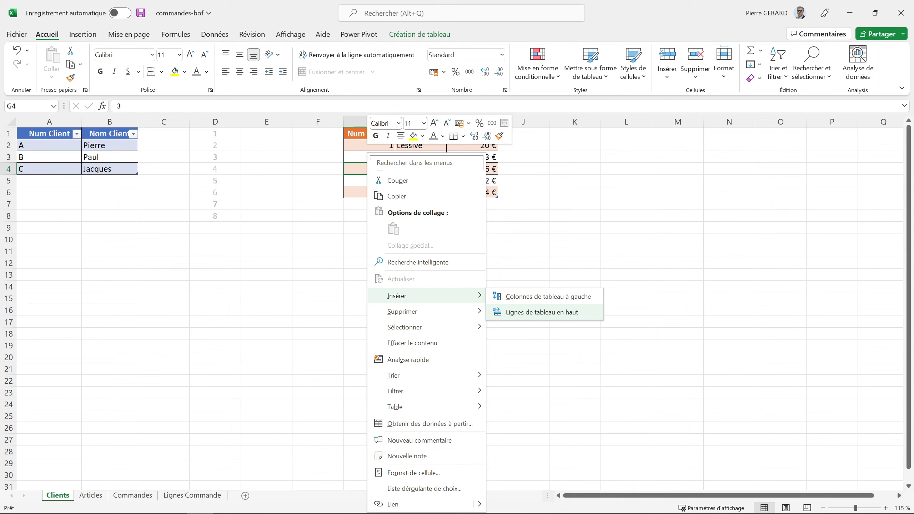
pyautogui.click(542, 312)
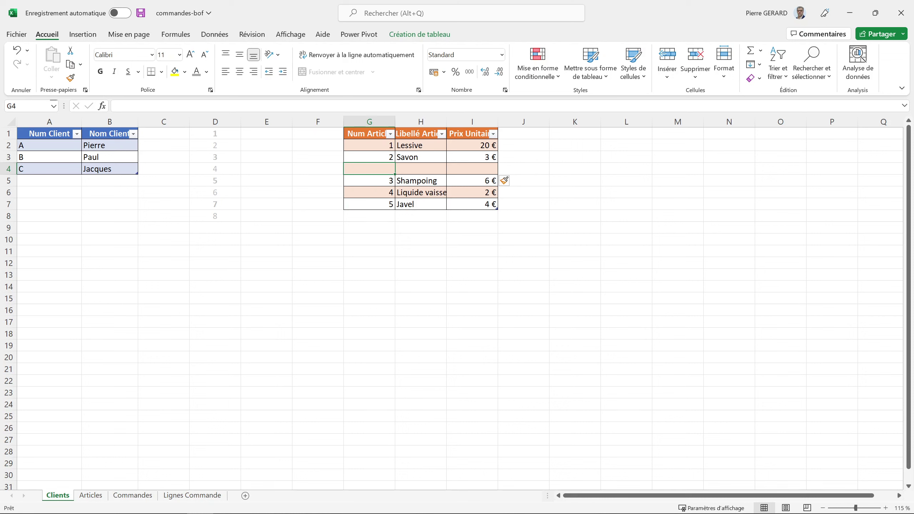
pyautogui.write('6')
pyautogui.press('Tab')
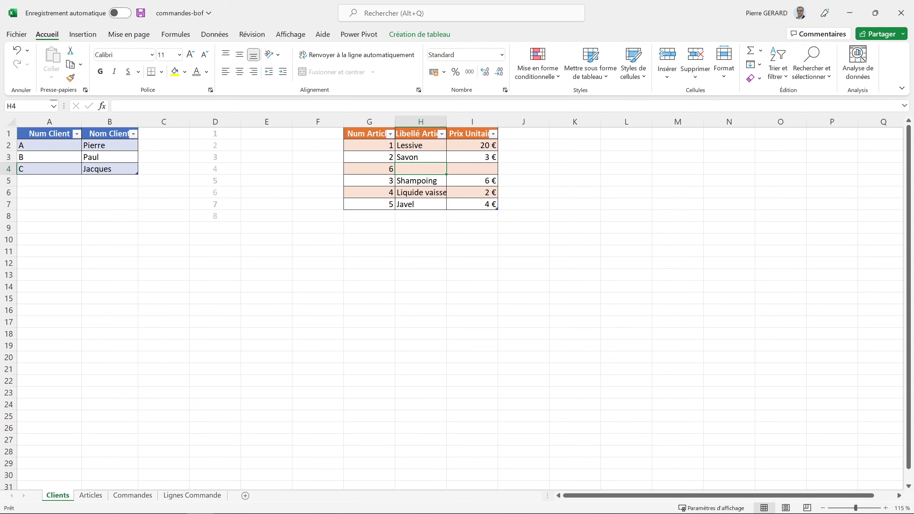
pyautogui.write('Dentrifri')
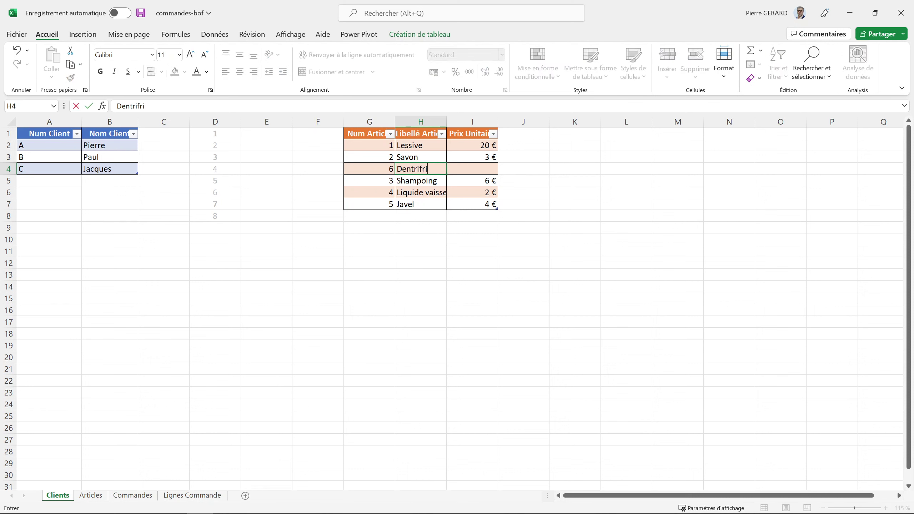
pyautogui.press('BackSpace')
pyautogui.write('ice')
pyautogui.click(370, 240)
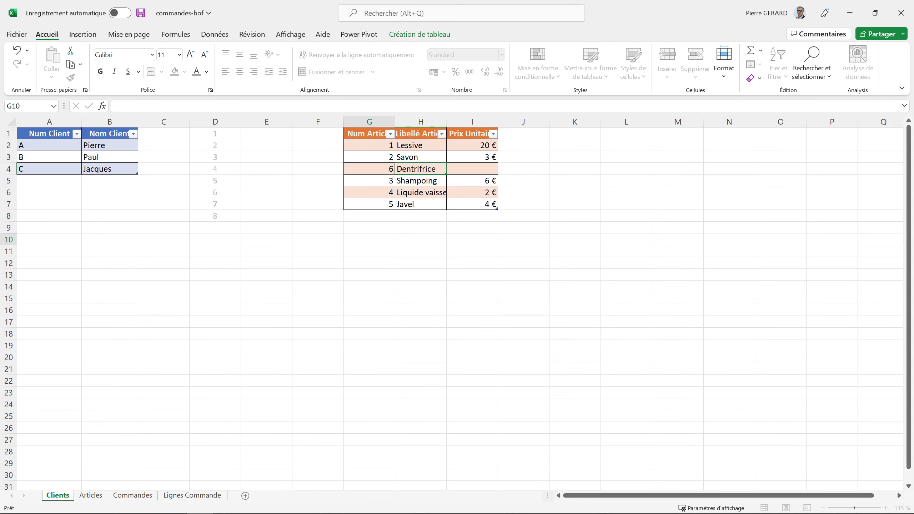
# Compare sheet row 4 across the client table and the articles table
pyautogui.click(8, 169)
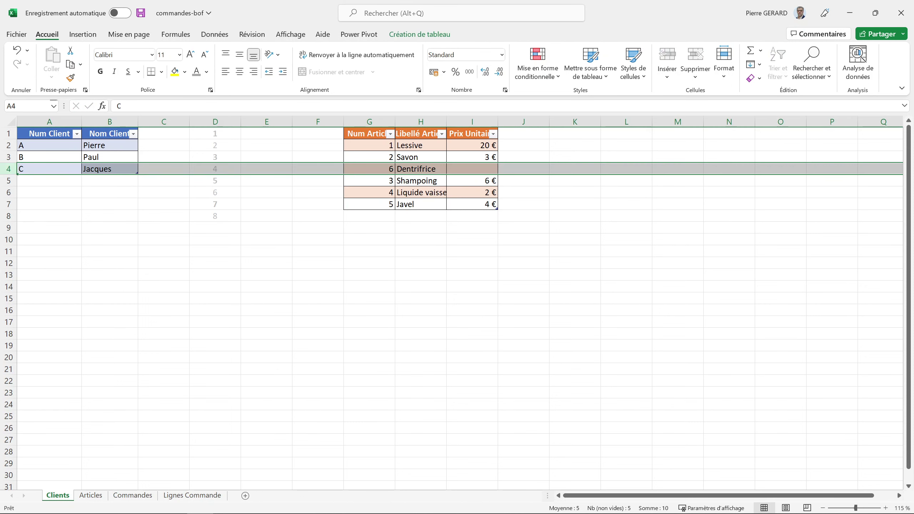
pyautogui.click(109, 193)
pyautogui.click(49, 169)
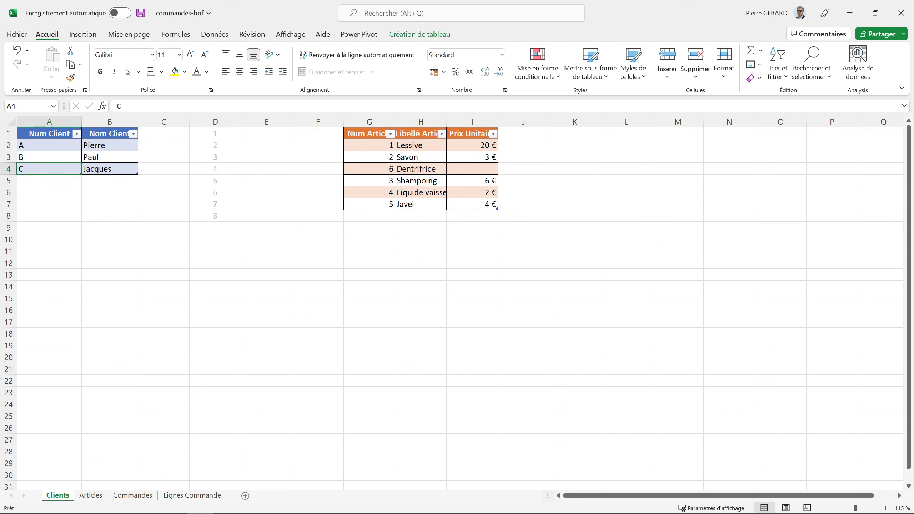
pyautogui.click(421, 169)
pyautogui.click(370, 169)
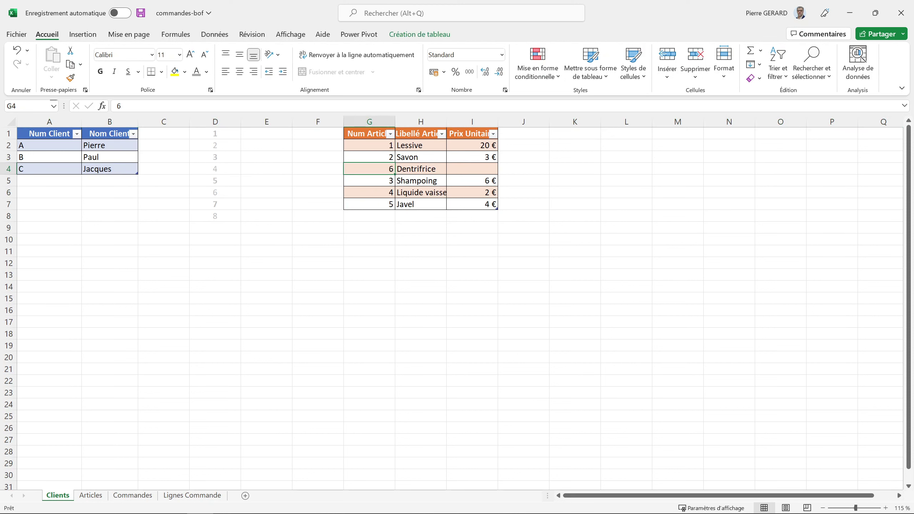
pyautogui.click(109, 169)
pyautogui.click(369, 169)
# Delete the Dentrifrice table row from the articles table
pyautogui.rightClick(378, 169)
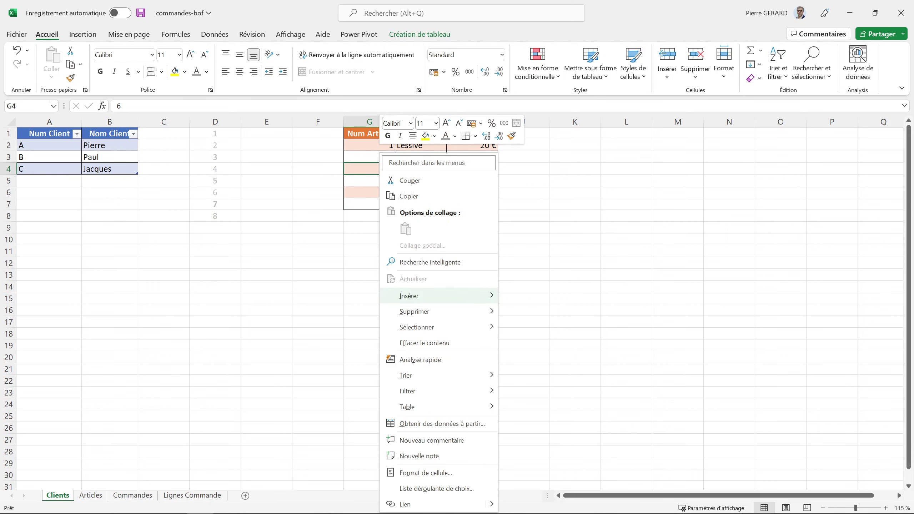
pyautogui.moveTo(432, 312)
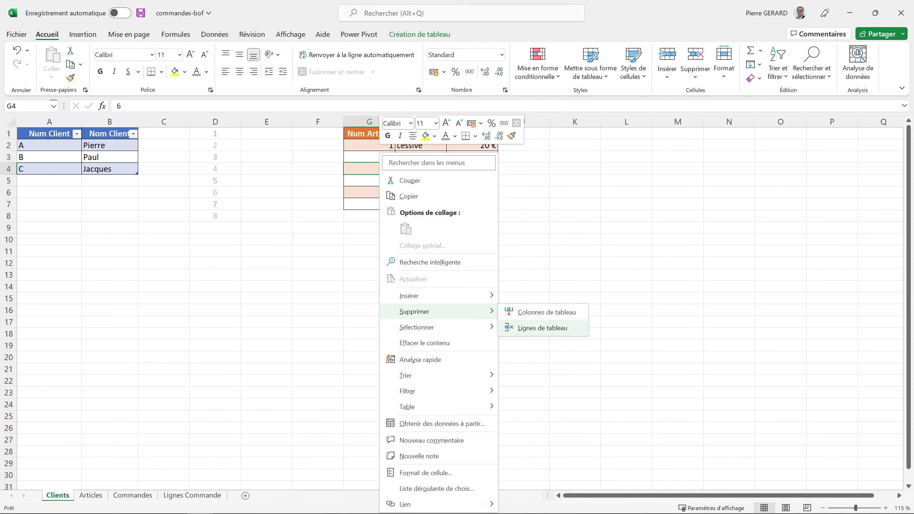
pyautogui.click(541, 326)
pyautogui.click(537, 323)
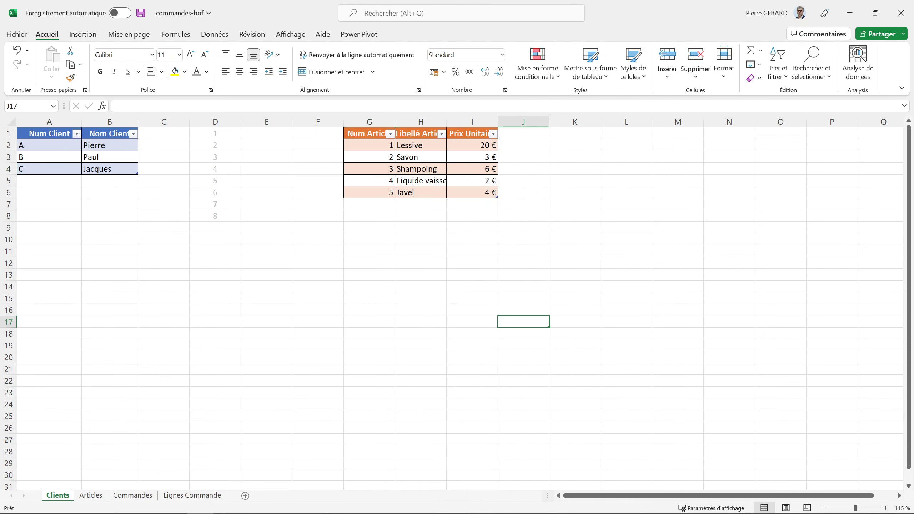
pyautogui.click(318, 275)
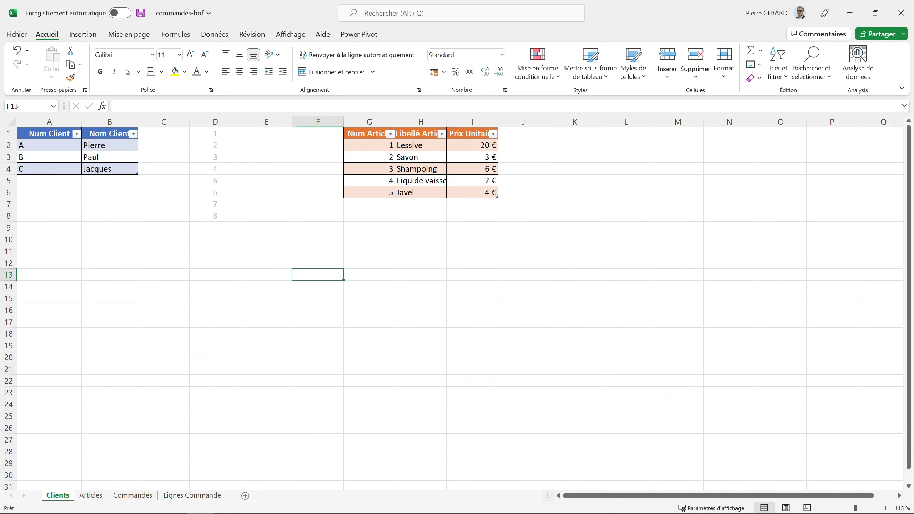
# Add client D with the client's name in the row directly below the client table
pyautogui.click(49, 180)
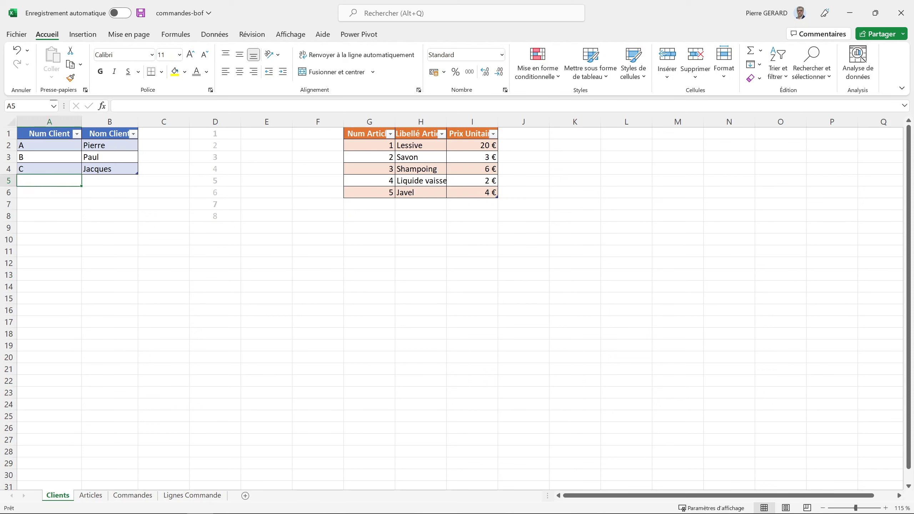
pyautogui.write('D')
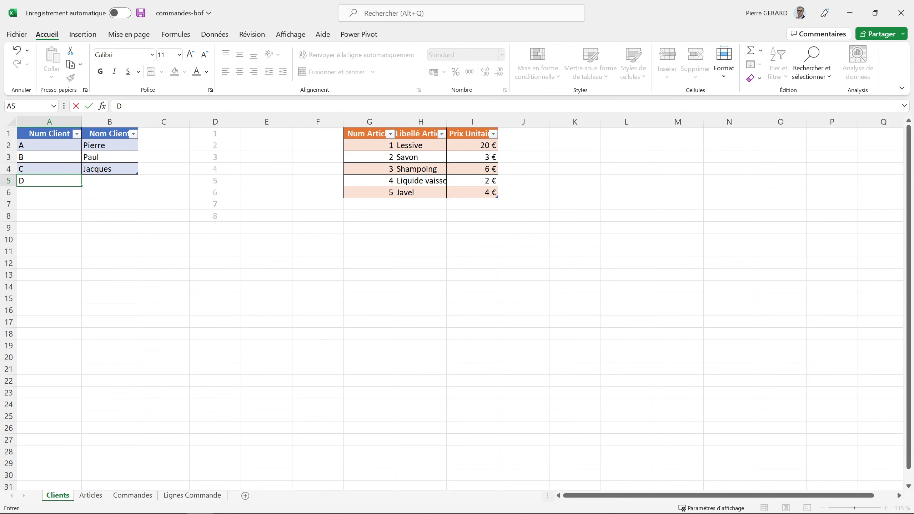
pyautogui.press('Tab')
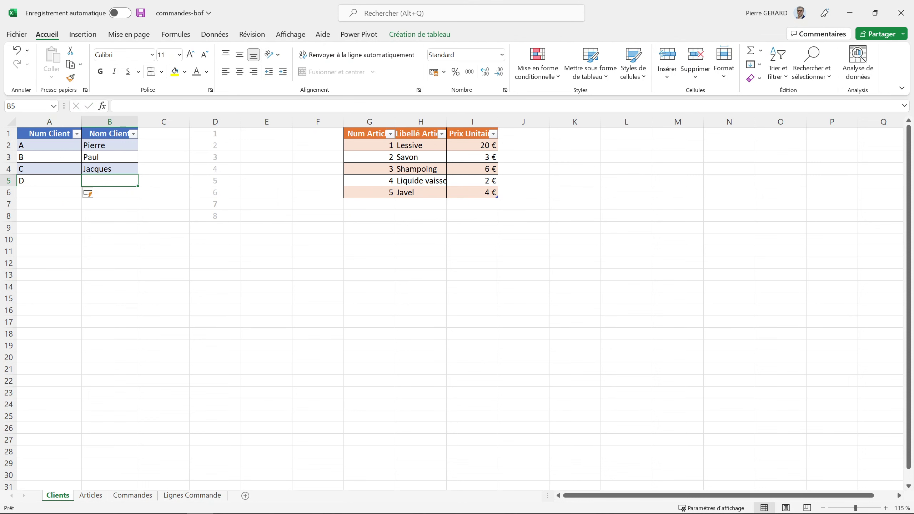
pyautogui.write('Martin')
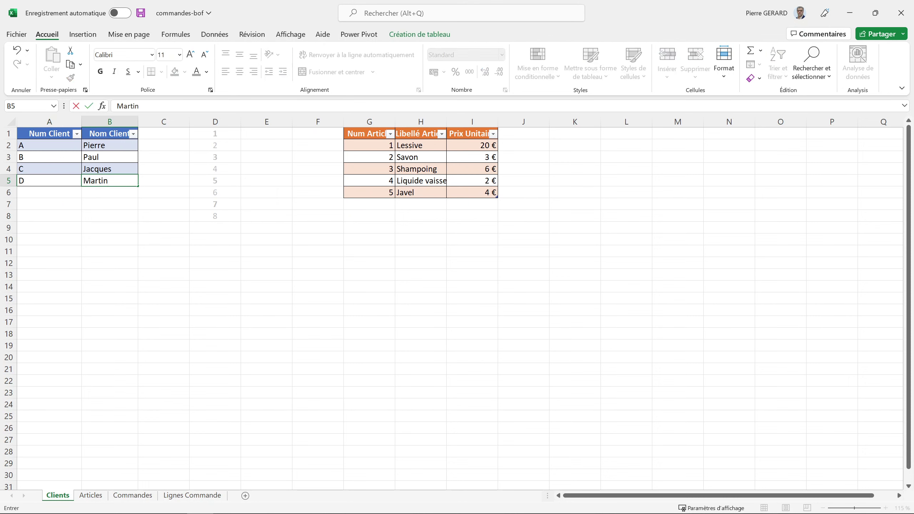
pyautogui.press('Return')
pyautogui.click(109, 251)
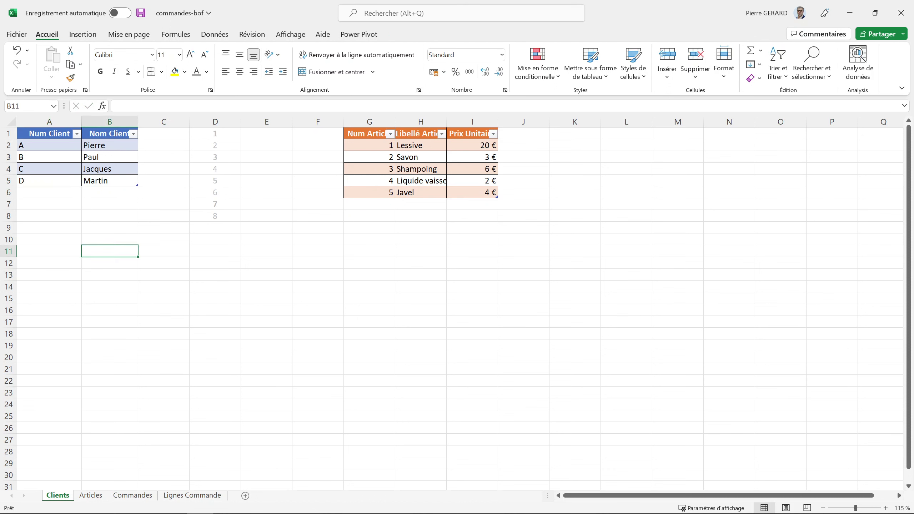
# Add a column headed Nouvelle to the client table by entering the header in C1
pyautogui.click(164, 133)
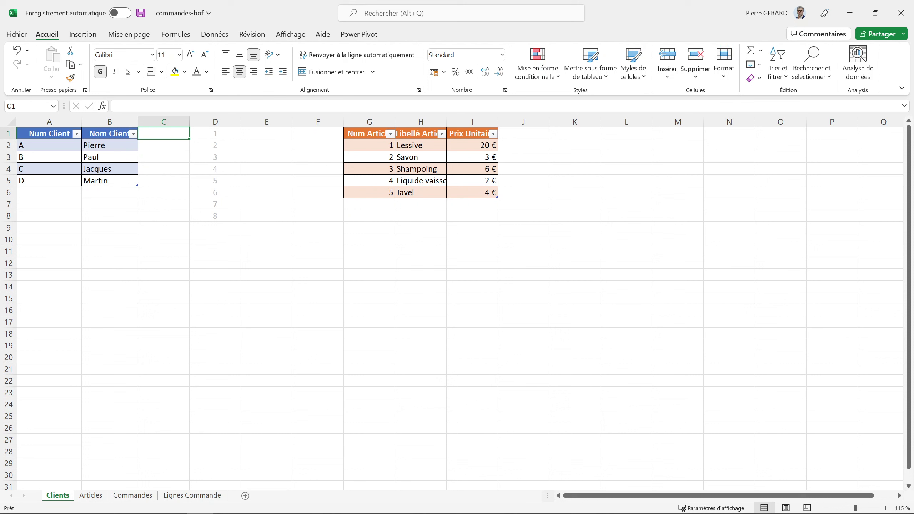
pyautogui.write('Nouvelle')
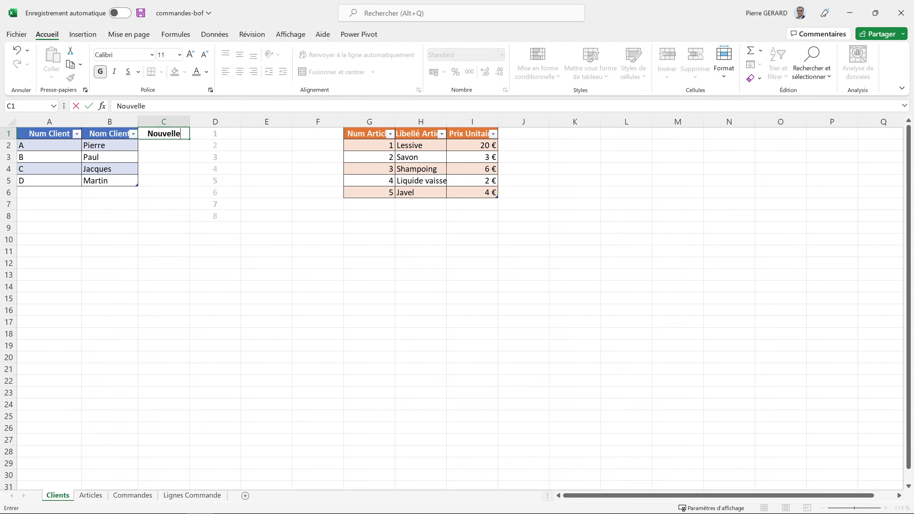
pyautogui.press('Return')
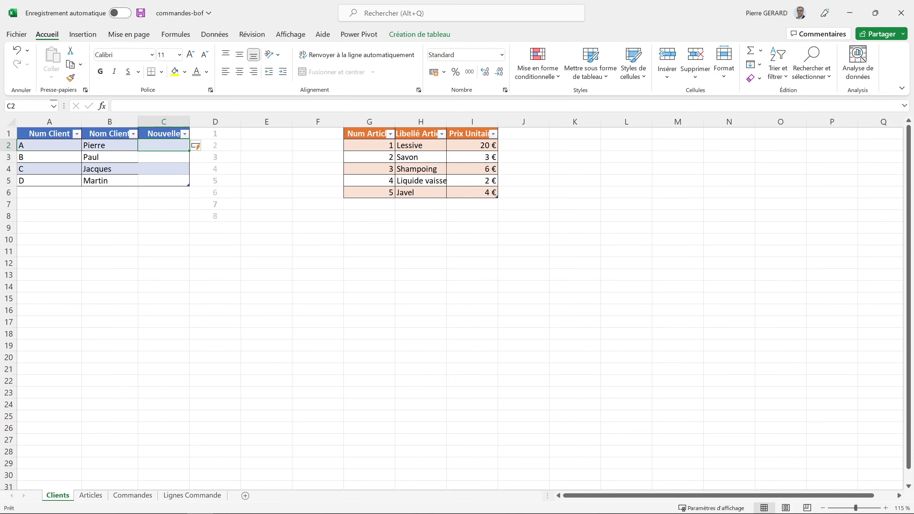
pyautogui.click(164, 275)
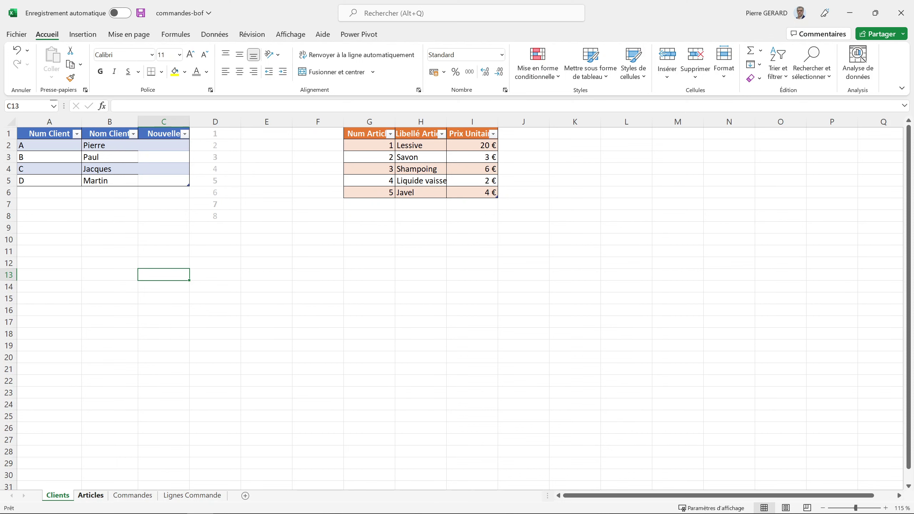
# Look through the Articles, Commandes and Lignes Commande sheets and return to the Clients sheet
pyautogui.click(91, 496)
pyautogui.click(132, 495)
pyautogui.click(192, 496)
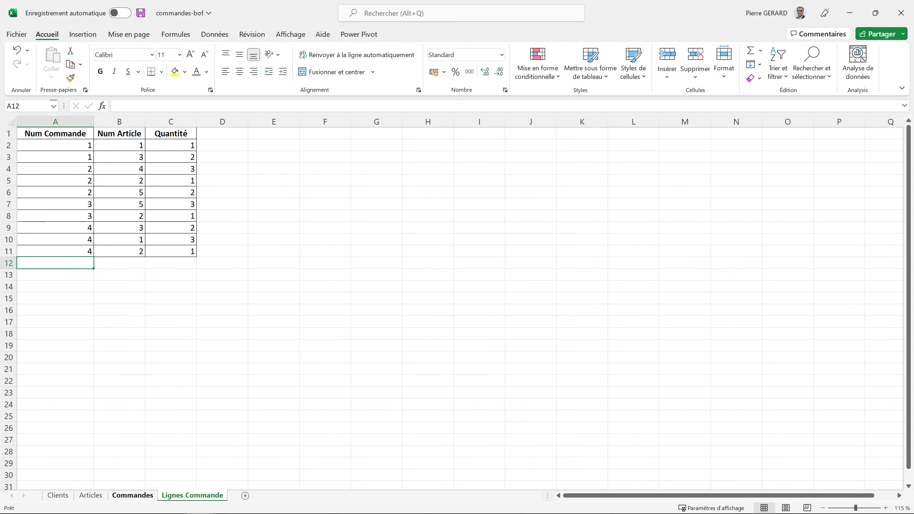
pyautogui.click(133, 496)
pyautogui.click(91, 496)
pyautogui.click(58, 496)
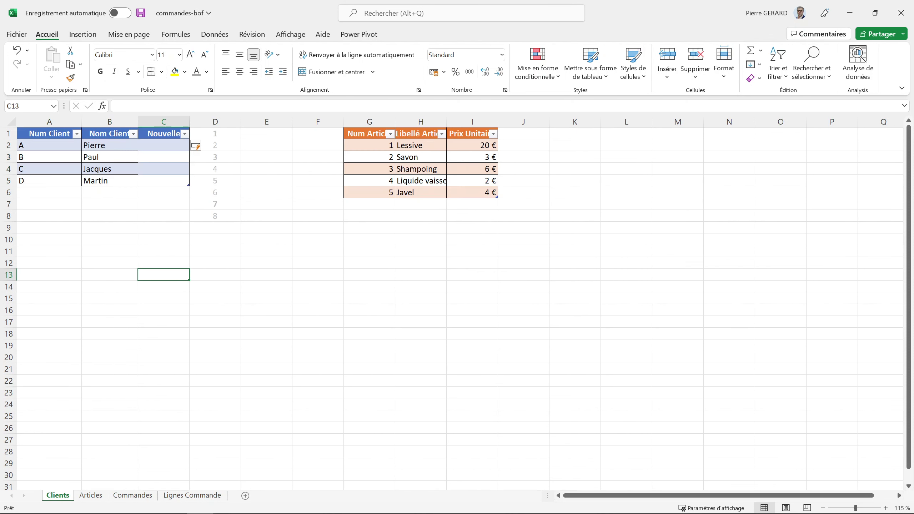